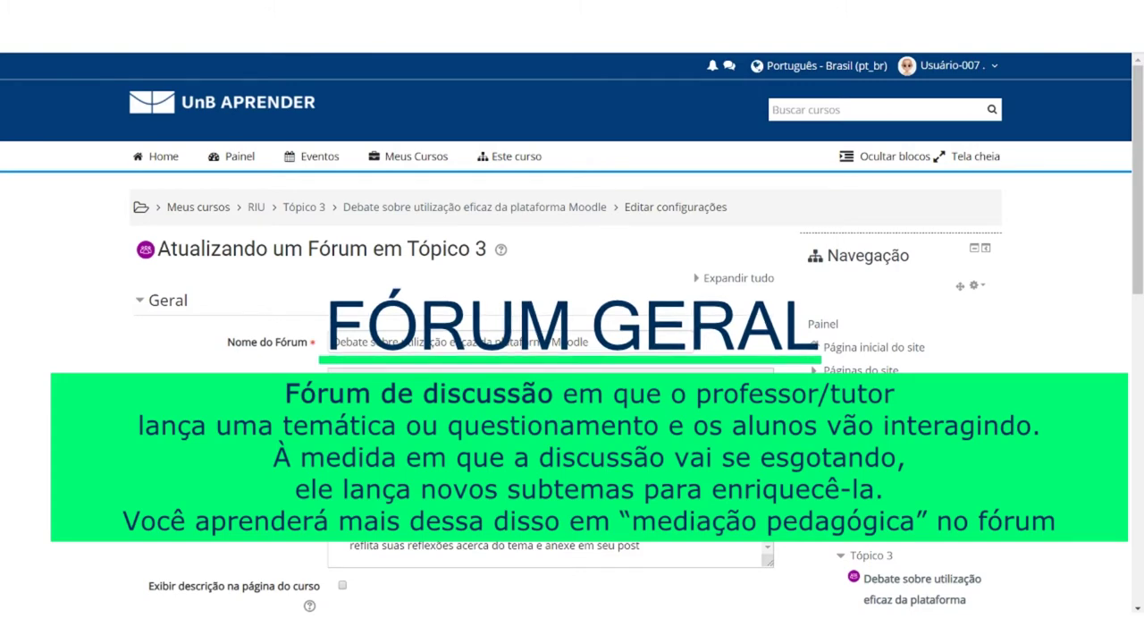
Set the "Debate sobre utilização eficaz da plataforma Moodle" forum's type to Fórum geral, then save and return to the course.
scroll(599, 420, down, 3)
scroll(600, 421, down, 3)
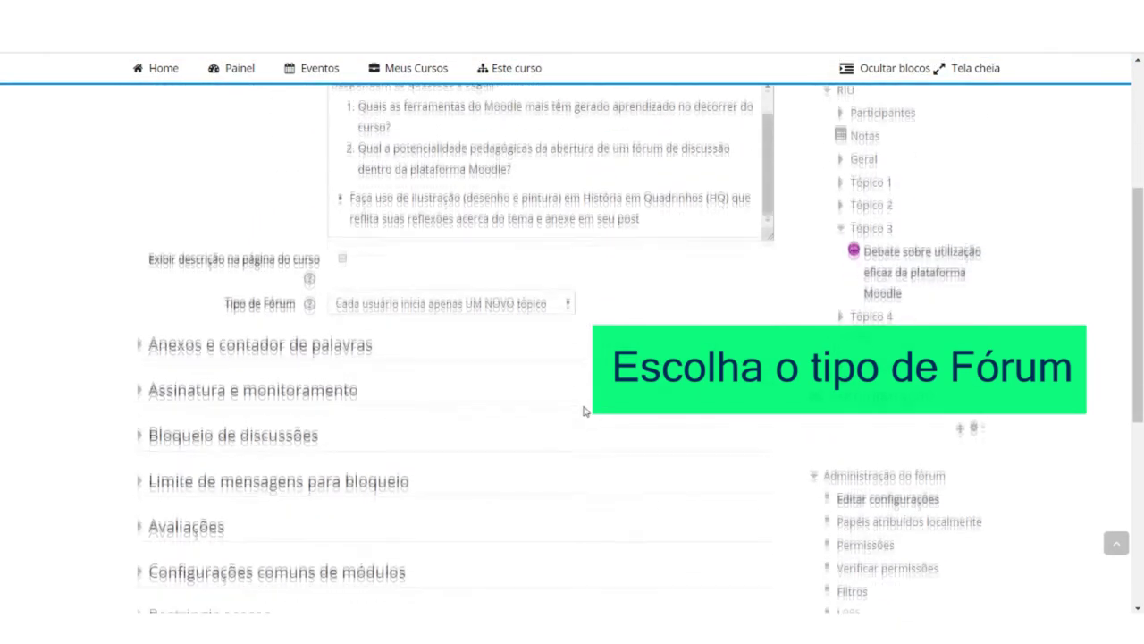
click(438, 309)
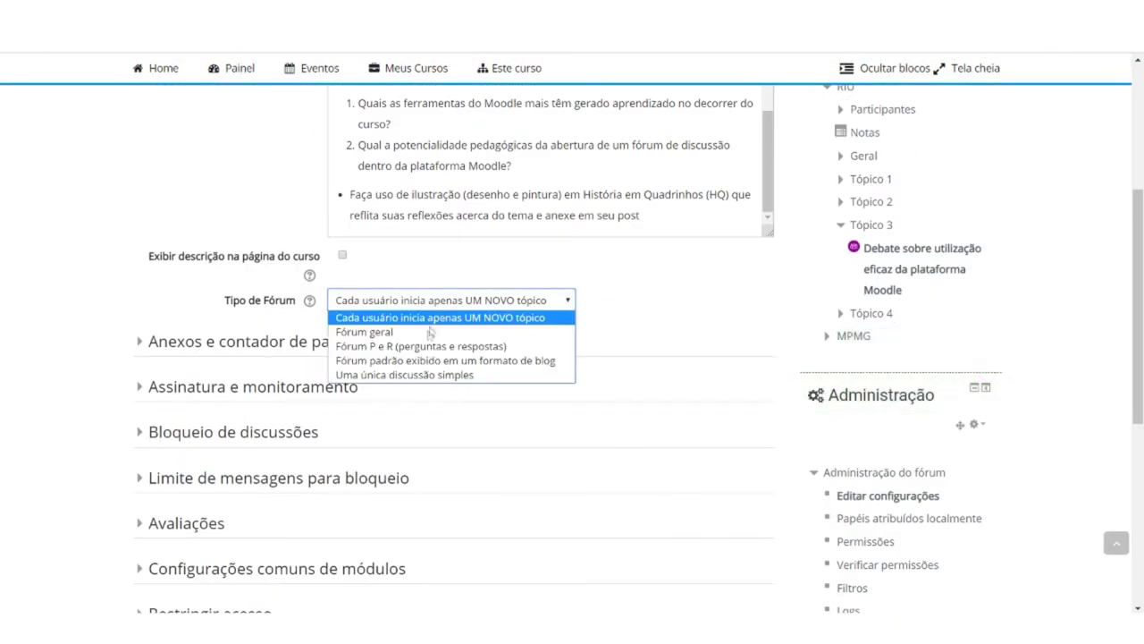
click(427, 330)
scroll(506, 379, down, 5)
click(418, 407)
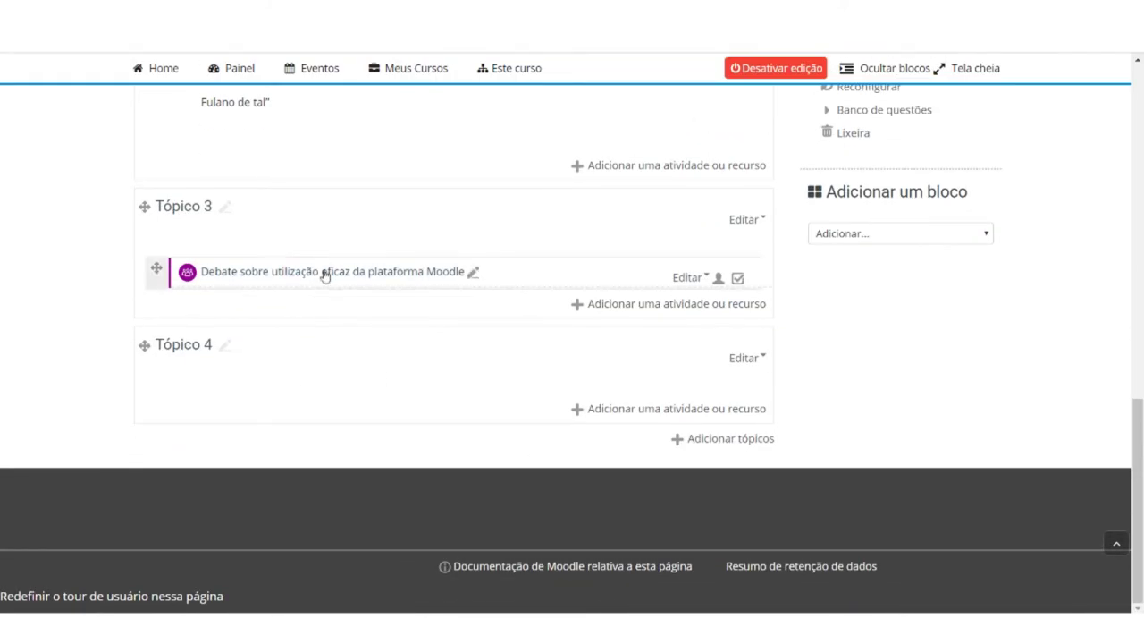
Start a new discussion topic in the "Debate sobre utilização eficaz da plataforma Moodle" forum with the subject "Lorem ipsum".
click(323, 274)
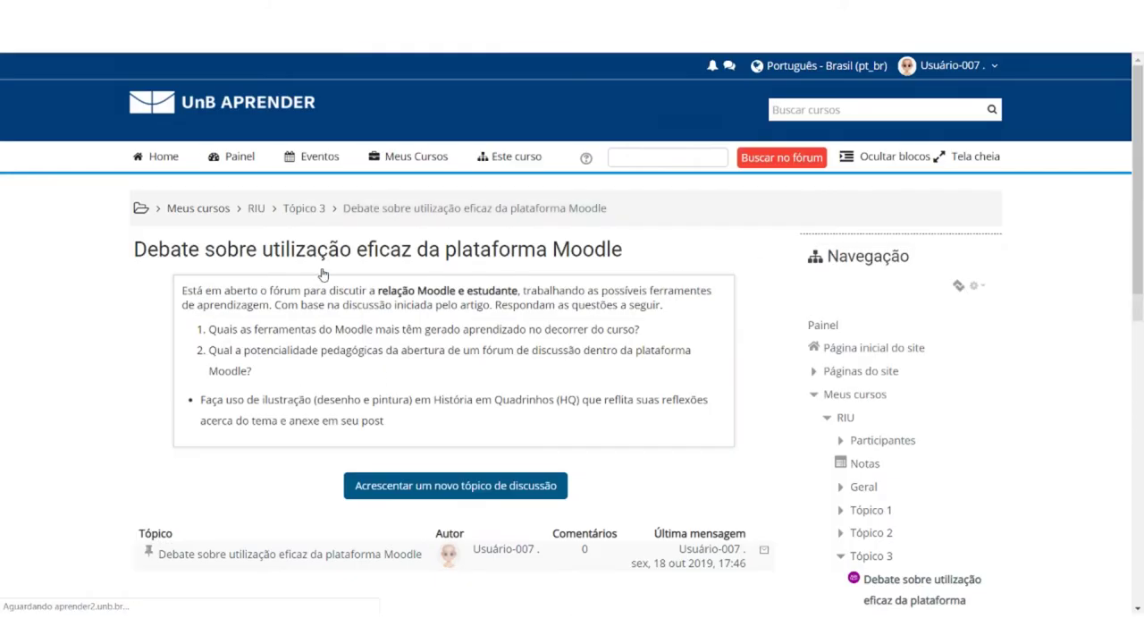
click(466, 494)
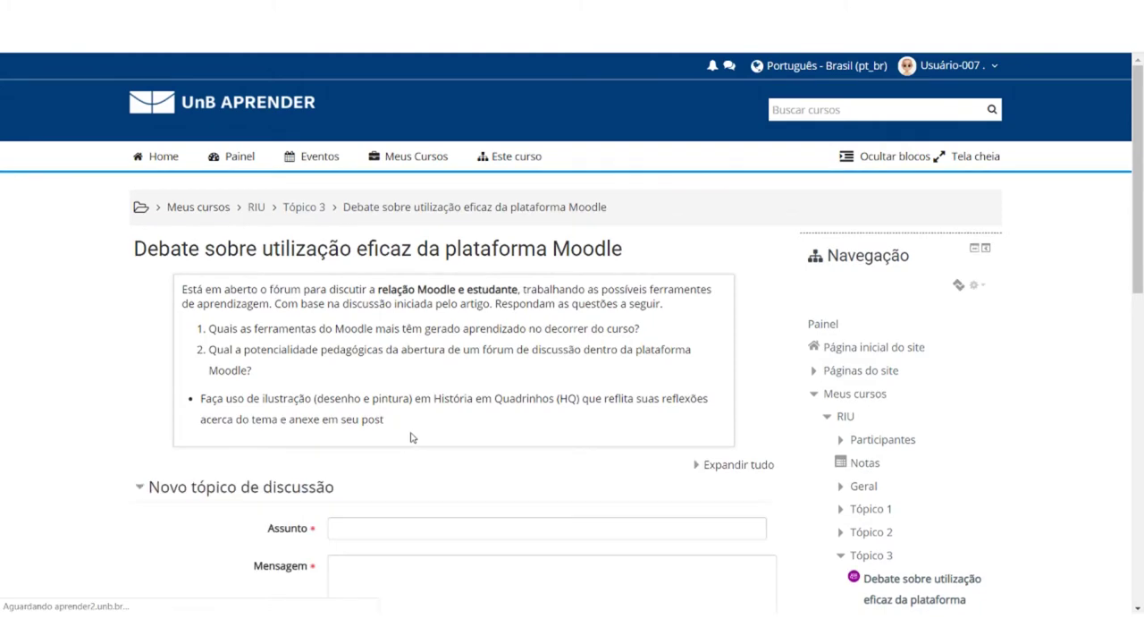
scroll(410, 465, down, 2)
click(378, 355)
text(Lorem ipsum)
Fill the message with the "Lorem ipsum dolor sit amet…" placeholder paragraph and post it to the forum.
click(667, 456)
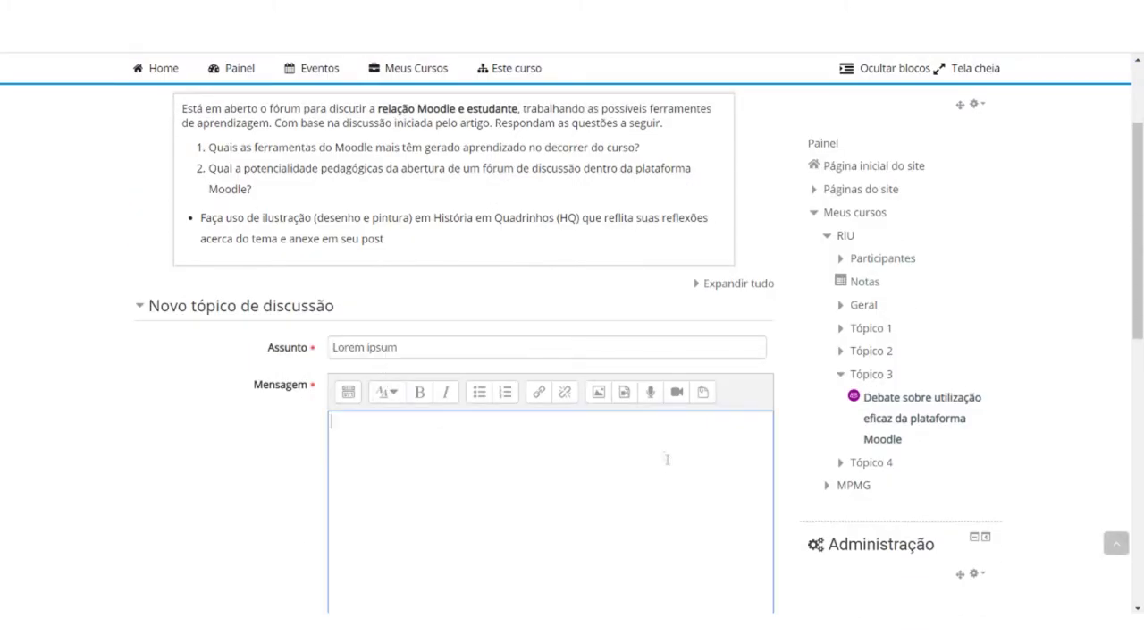
text(Lorem ipsum dolor sit amet, consectetur adipiscing elit, sed do eiusmod tempor incididunt ut labore et dolore magna aliqua. Ut enim ad minim veniam, quis nostrud exercitation ullamco laboris nisi ut aliquip ex ea commodo consequat. Duis aute irure dolor in reprehenderit in voluptate velit esse cillum dolore)
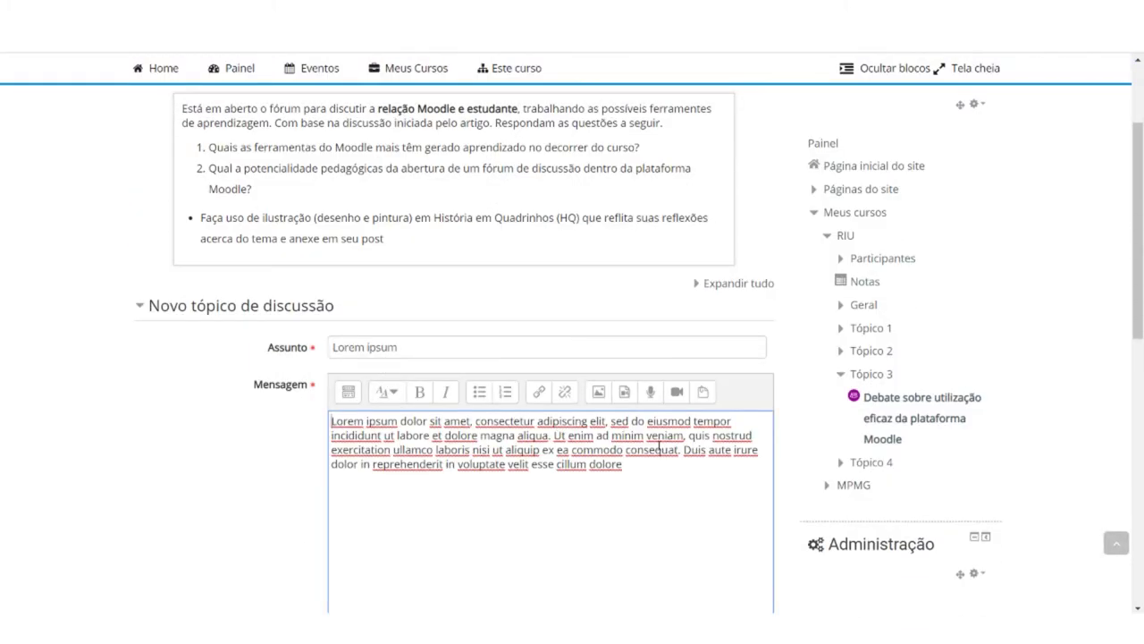
scroll(655, 447, down, 4)
scroll(441, 408, down, 2)
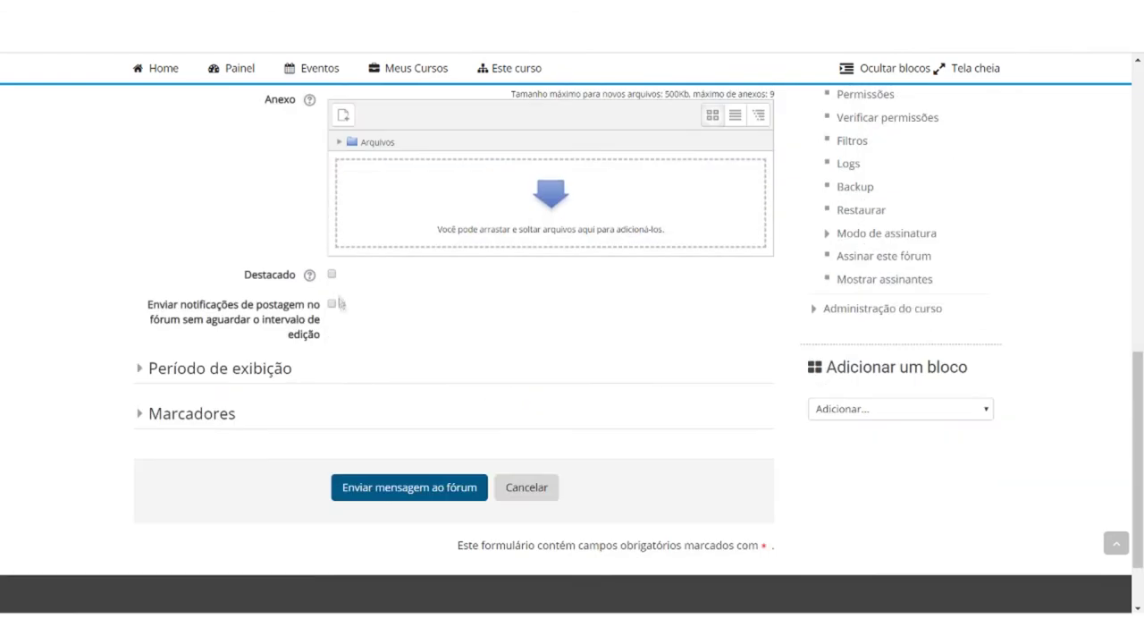
click(375, 491)
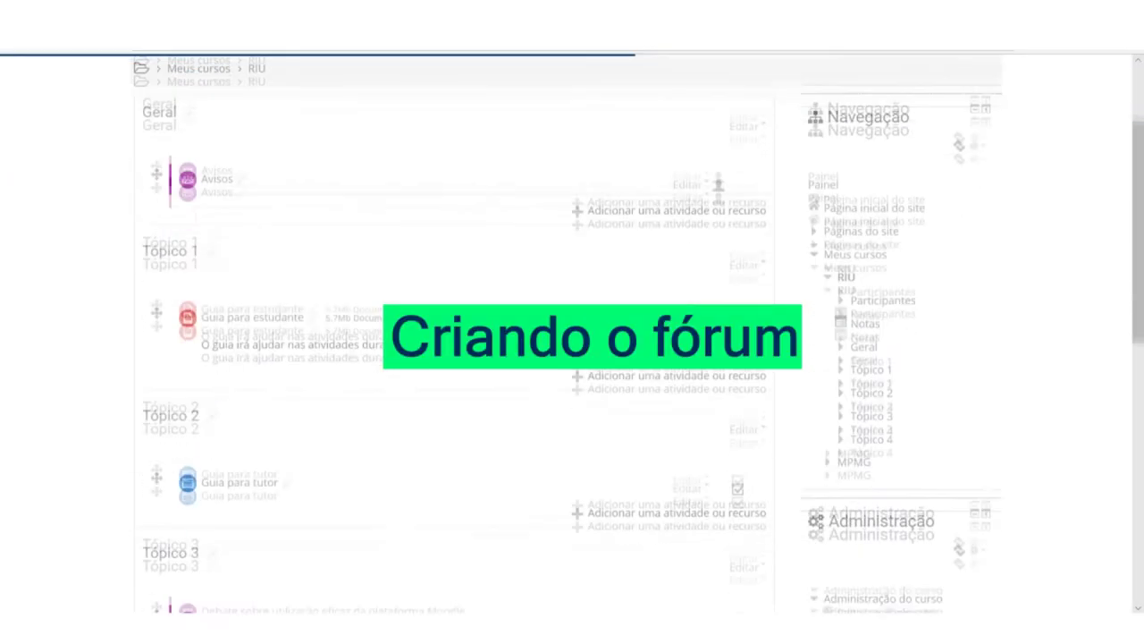
Add a new Fórum activity to Tópico 3 of the course.
scroll(733, 335, down, 5)
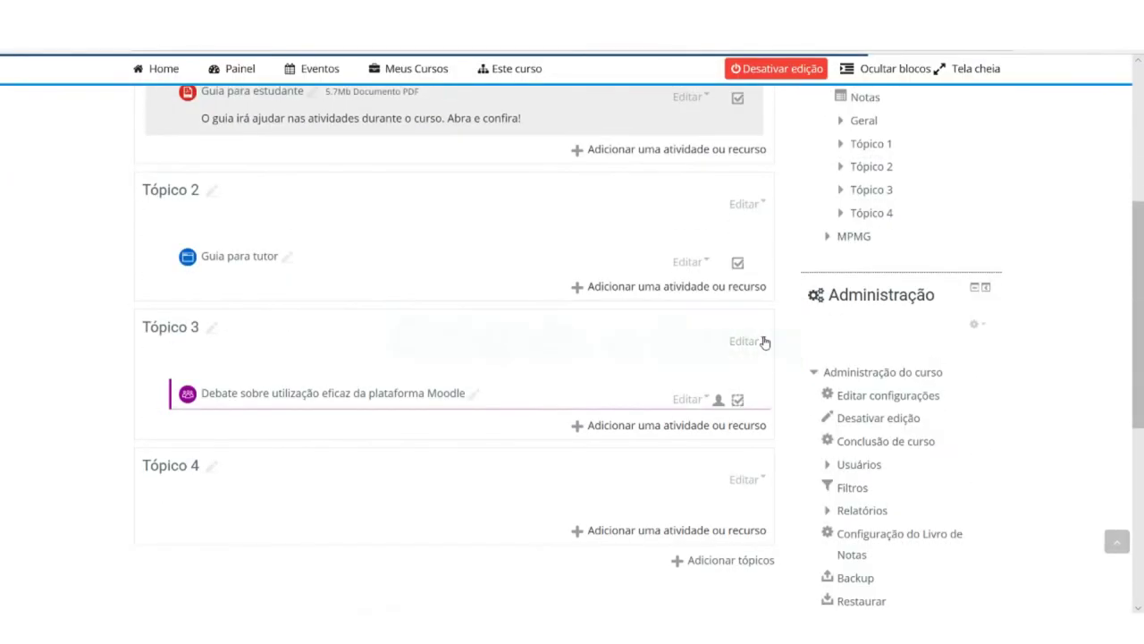
scroll(760, 340, down, 2)
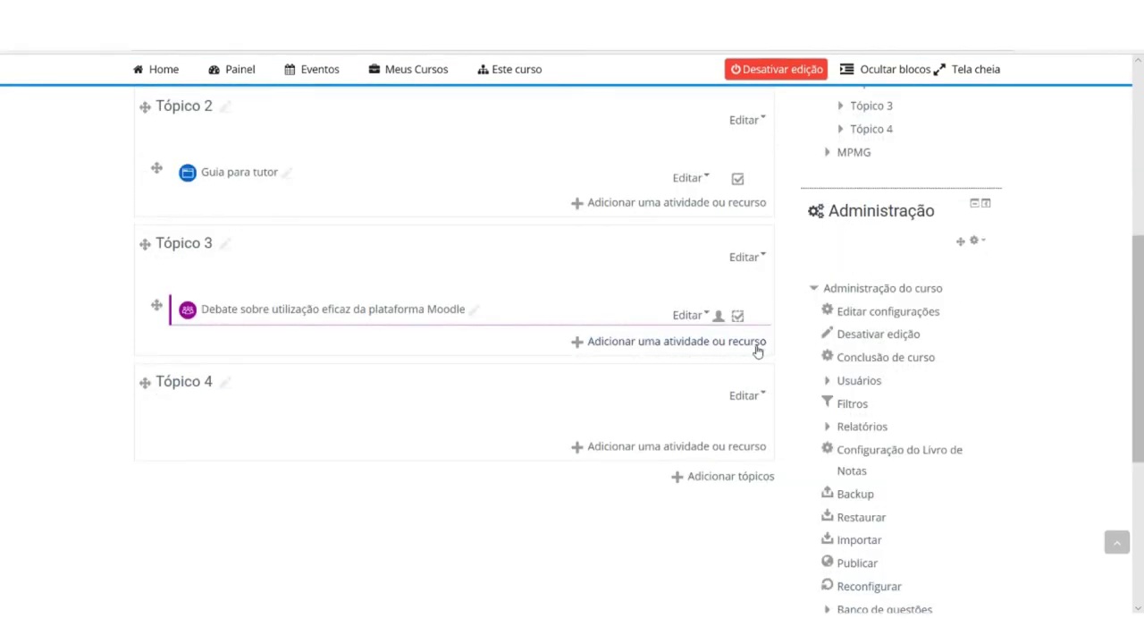
click(758, 343)
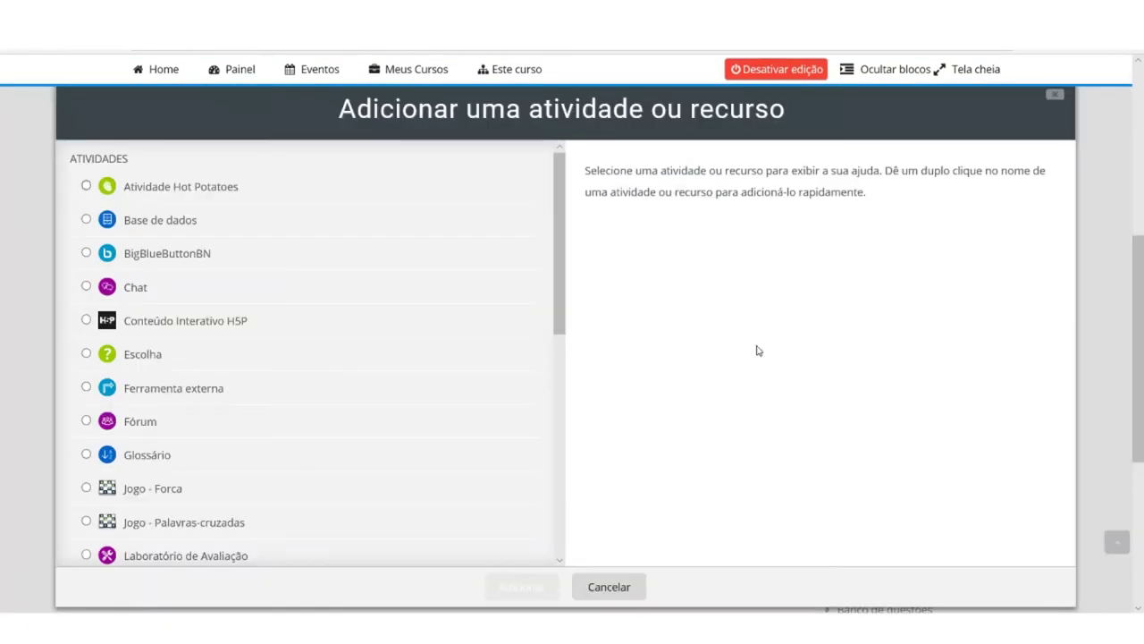
click(86, 422)
click(517, 590)
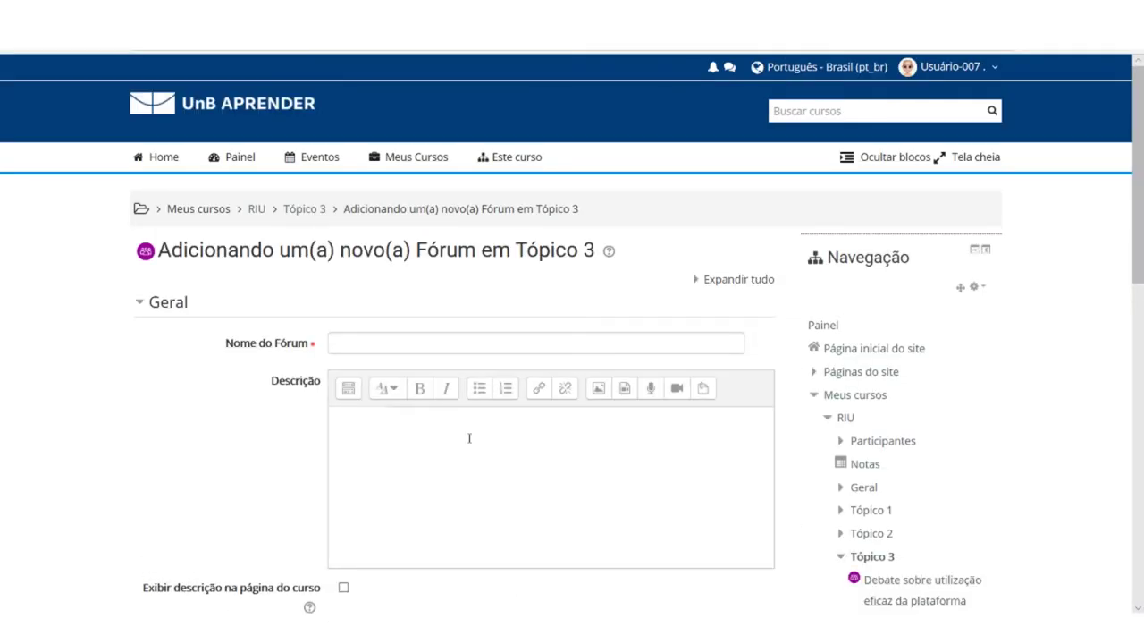
Name the forum "Fórum discussão simples" and write the description lines "Tema discussão" and "Perguntas/provocações para discussão.".
click(395, 338)
text(Fórum discussão simples)
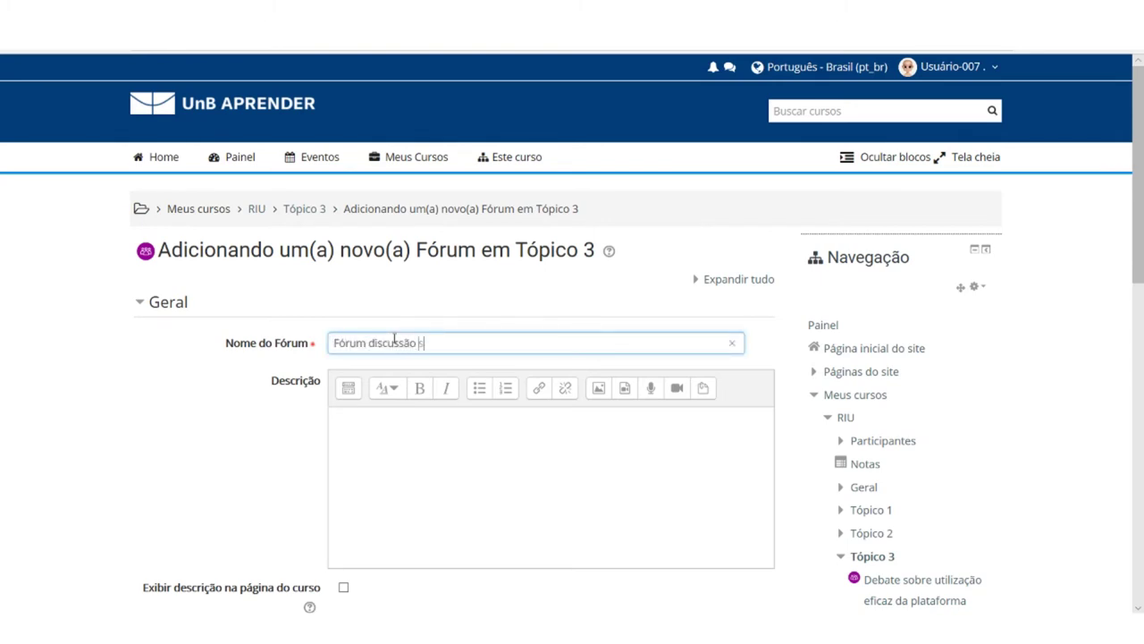
click(468, 473)
text(Tema)
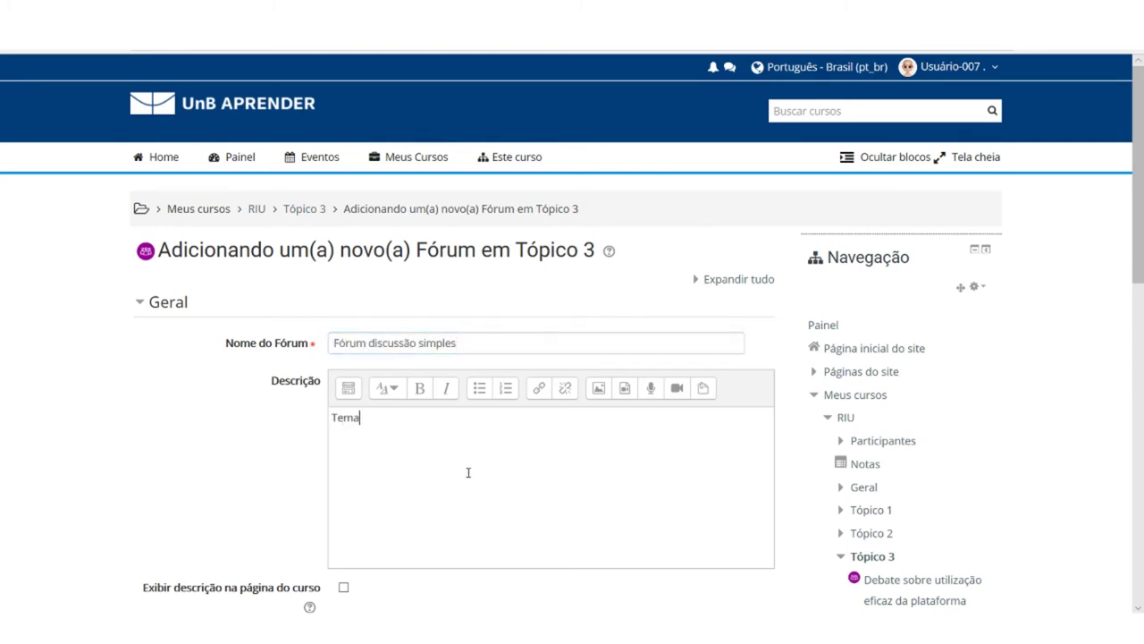
text( discussão Pergu)
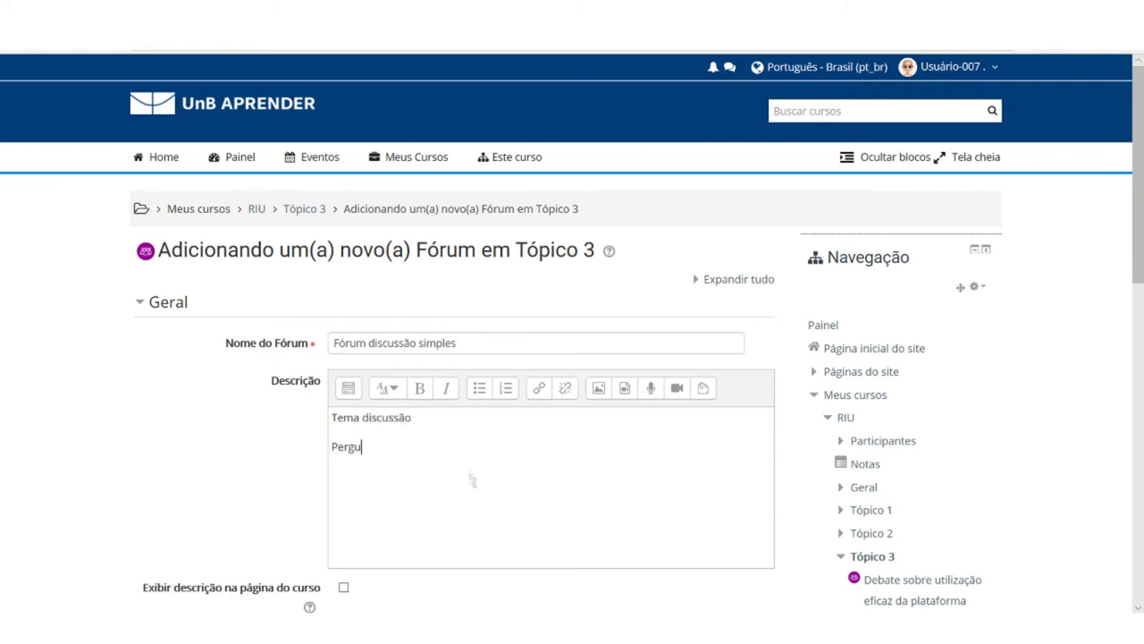
text(ntas para discussã)
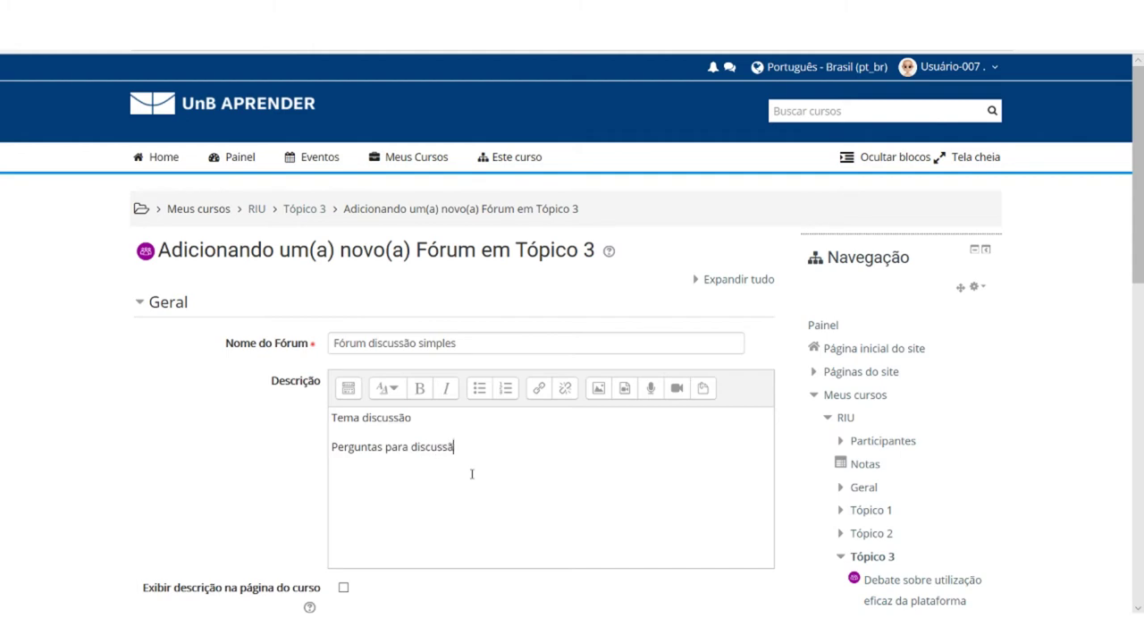
text(o.)
click(383, 446)
text(/provocações)
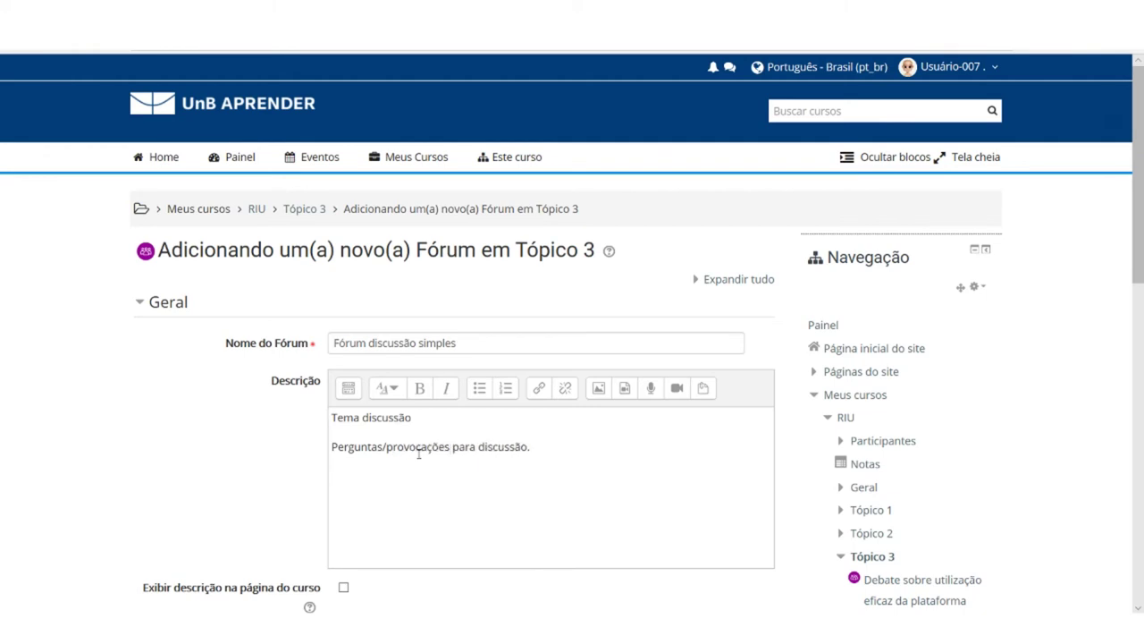
Insert the line "Tópico 1 discussão:" between the theme line and the questions line, leaving a blank line above it.
click(455, 420)
key(Return)
key(Return)
text(Tópico 1)
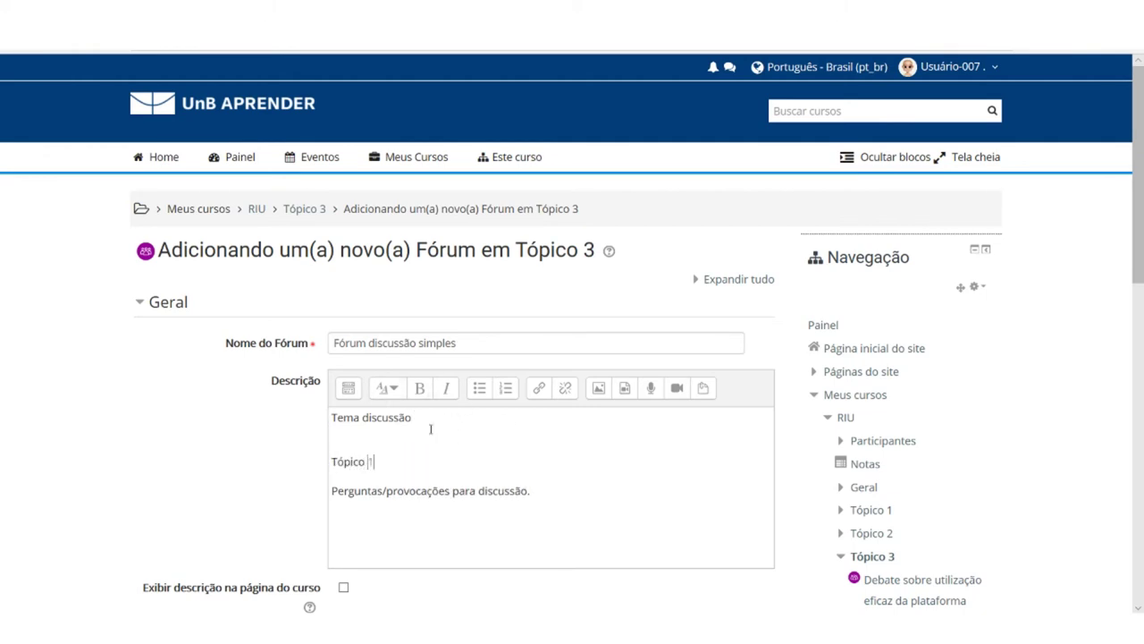
text( discussão:)
Centre the "Tema discussão" line in the description and format it as Cabeçalho (grande).
triple_click(422, 411)
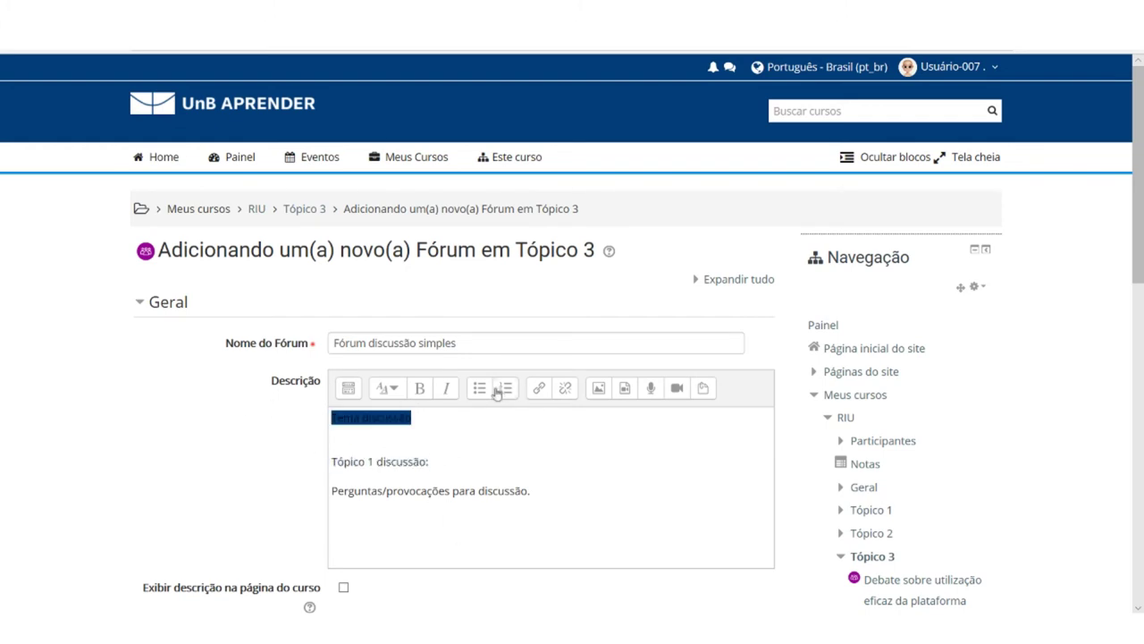
click(349, 388)
click(485, 417)
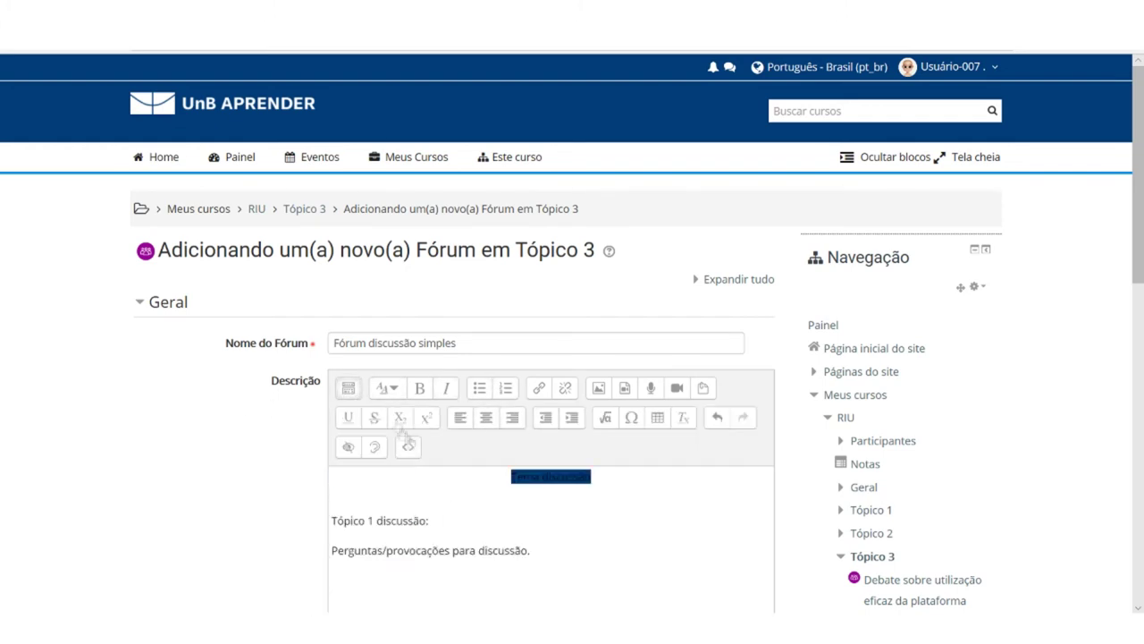
click(397, 390)
click(458, 422)
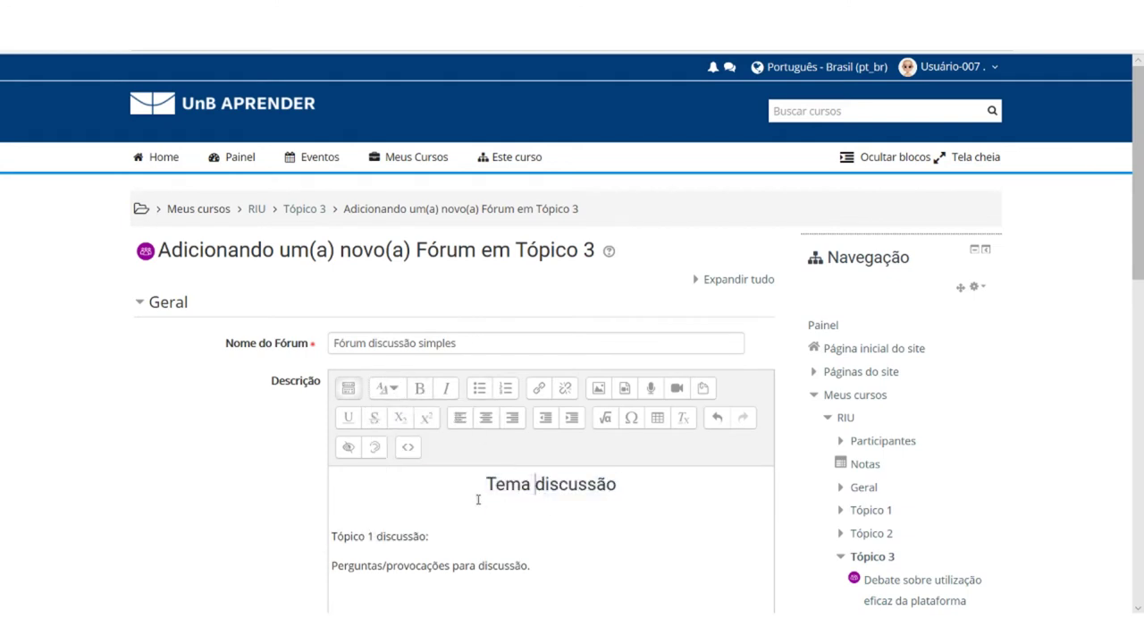
Remove the blank line above "Tópico 1 discussão:" and format that line as a bold Cabeçalho (médio).
key(Delete)
drag(465, 514, 293, 514)
click(387, 388)
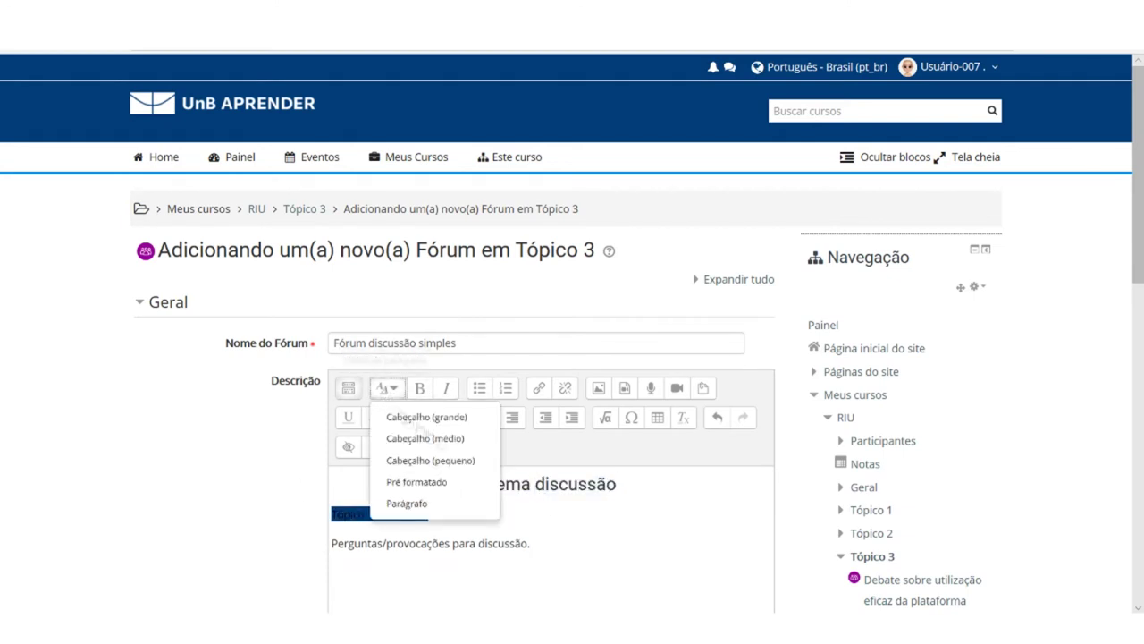
click(462, 446)
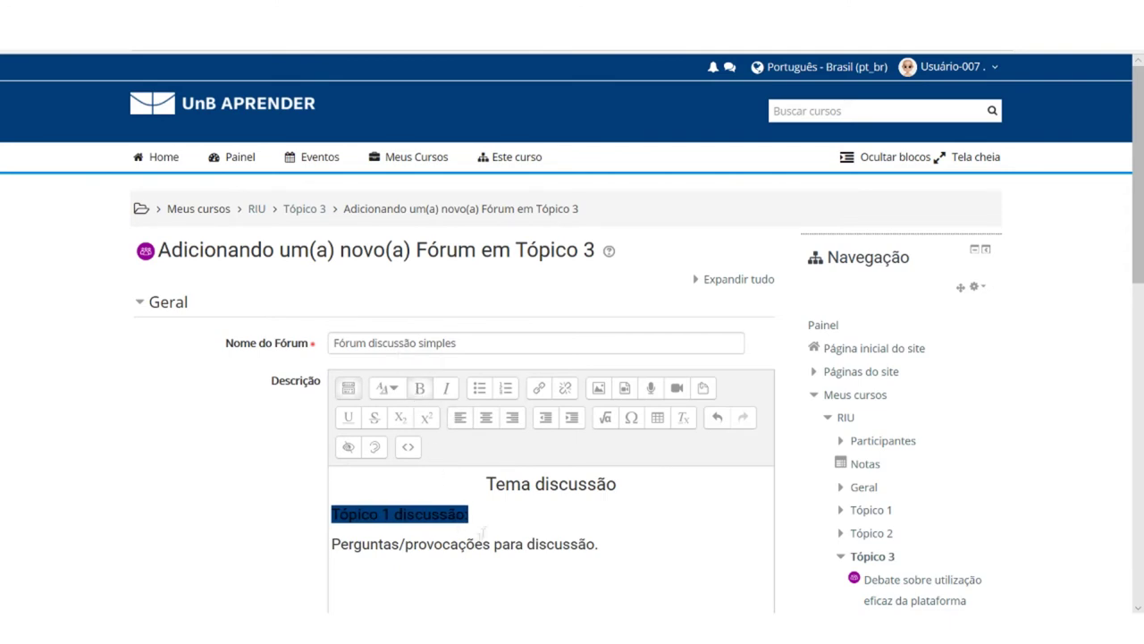
Underline the "Tema discussão" heading in the description.
drag(638, 485, 451, 466)
click(348, 417)
Return the "Perguntas/provocações para discussão." line to normal text size and add two copies of it below.
scroll(403, 459, down, 1)
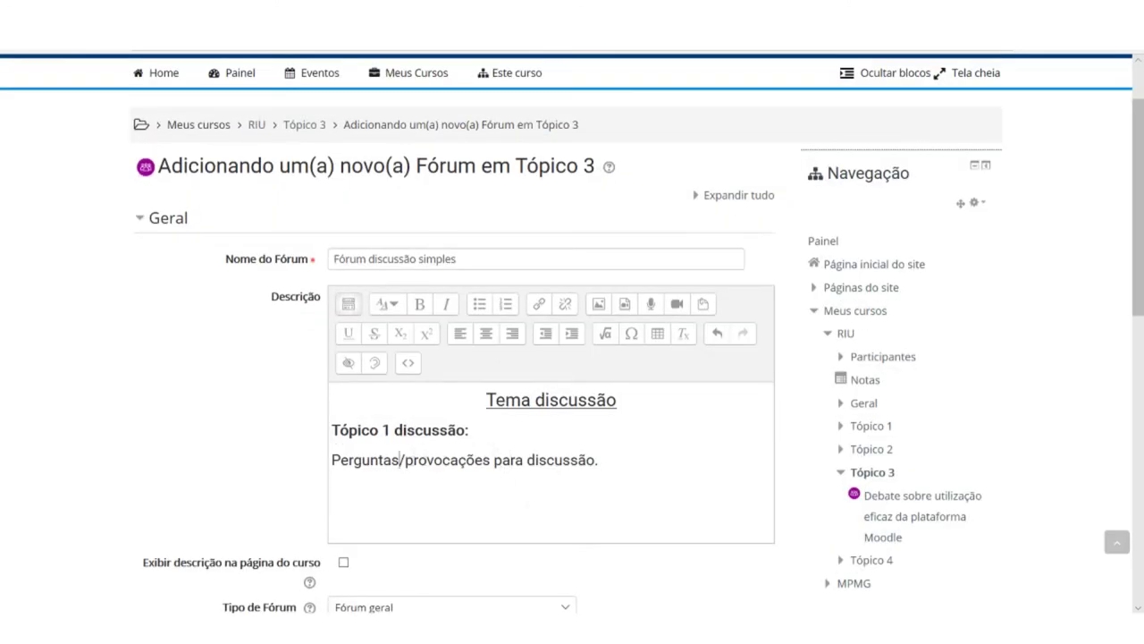
drag(534, 467, 330, 467)
key(ctrl+c)
click(569, 472)
key(Return)
key(ctrl+v)
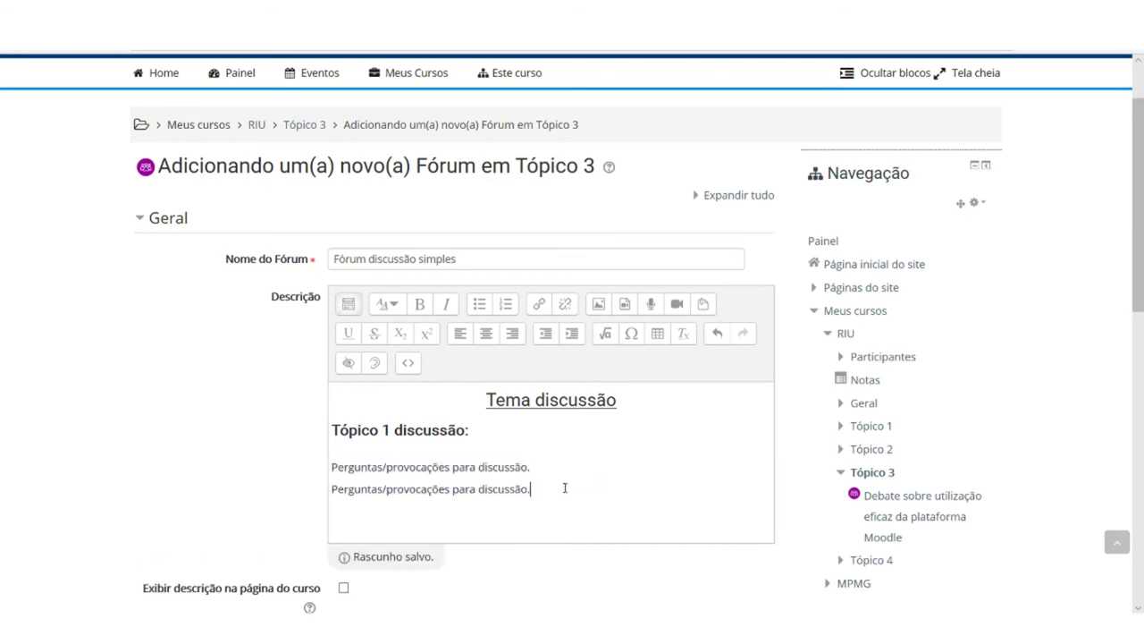
key(ctrl+v)
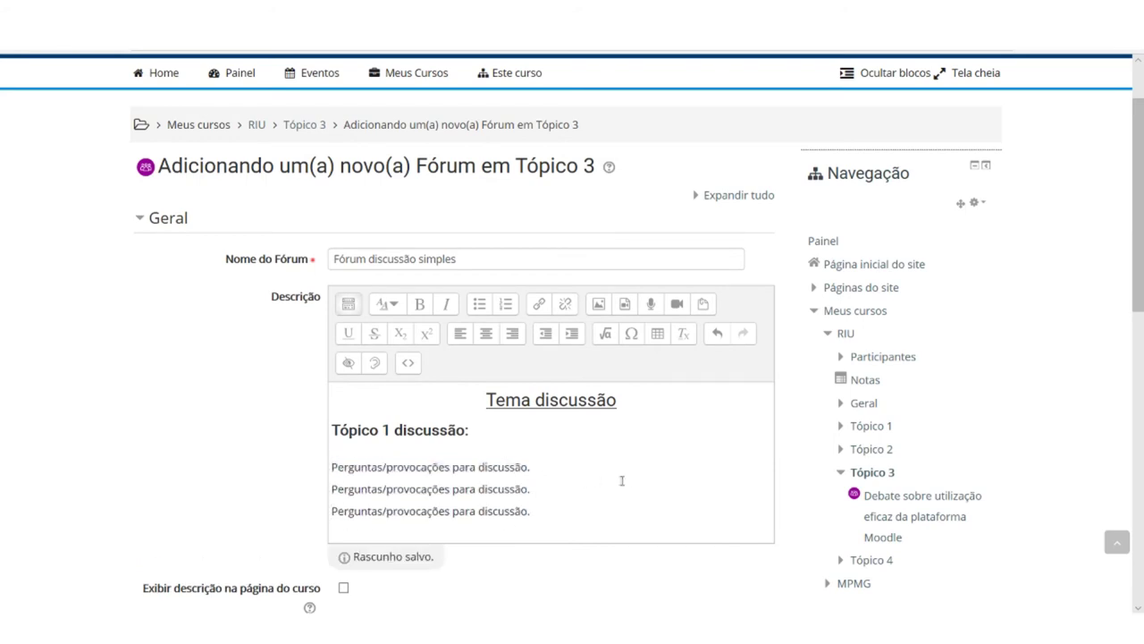
Set the forum type to Uma única discussão simples, then save and display the forum.
scroll(657, 486, down, 2)
scroll(527, 393, down, 2)
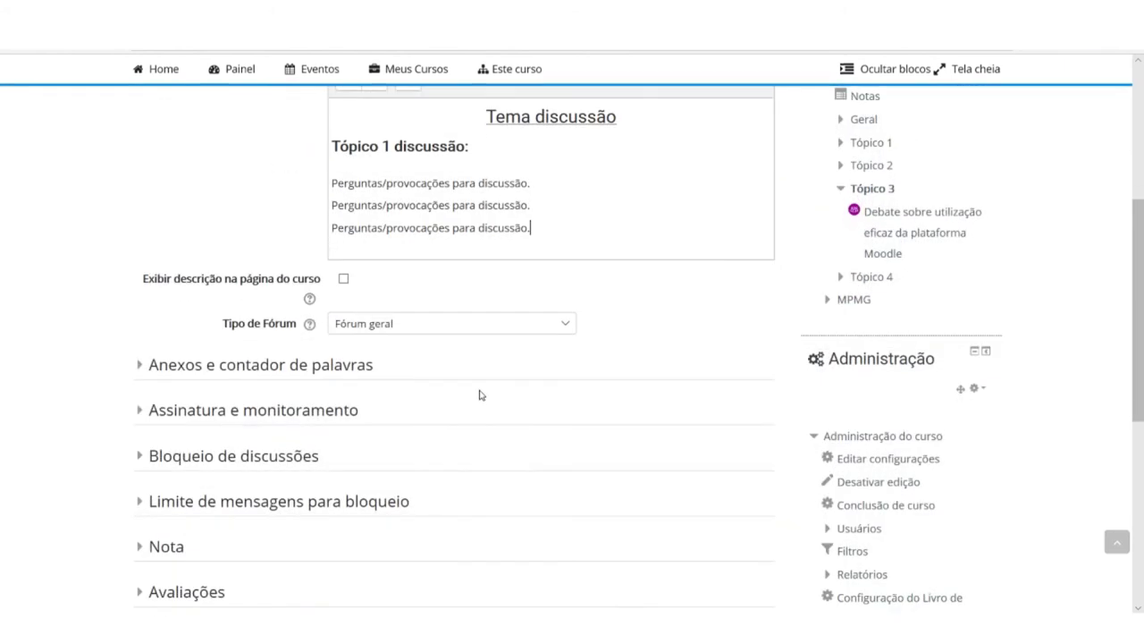
scroll(483, 385, up, 1)
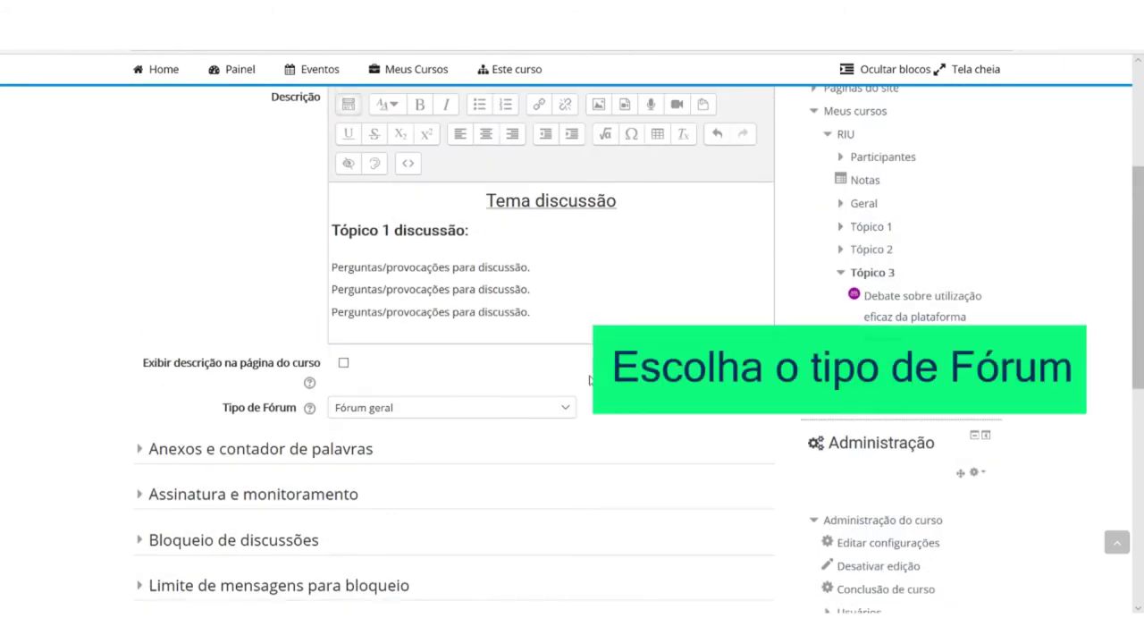
click(561, 406)
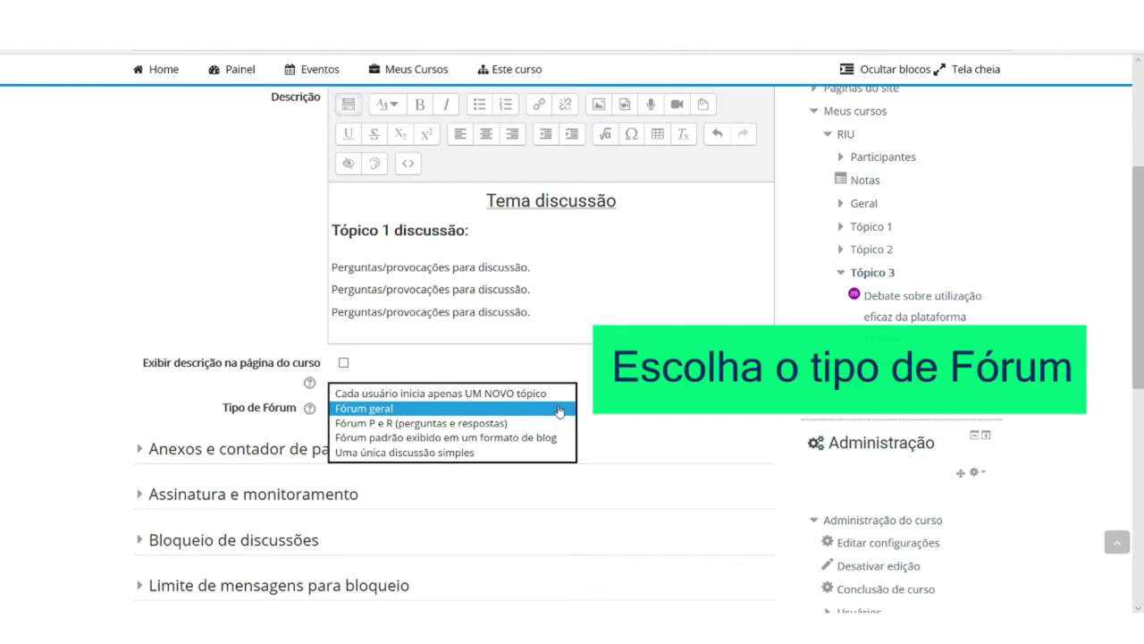
click(465, 451)
scroll(623, 381, down, 4)
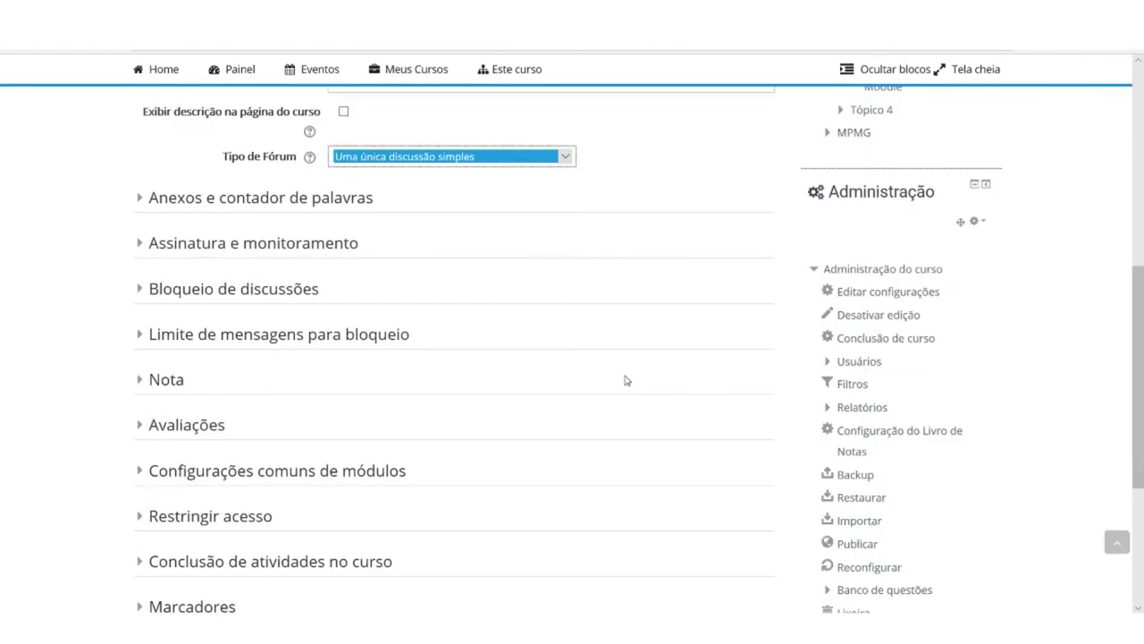
scroll(626, 381, down, 2)
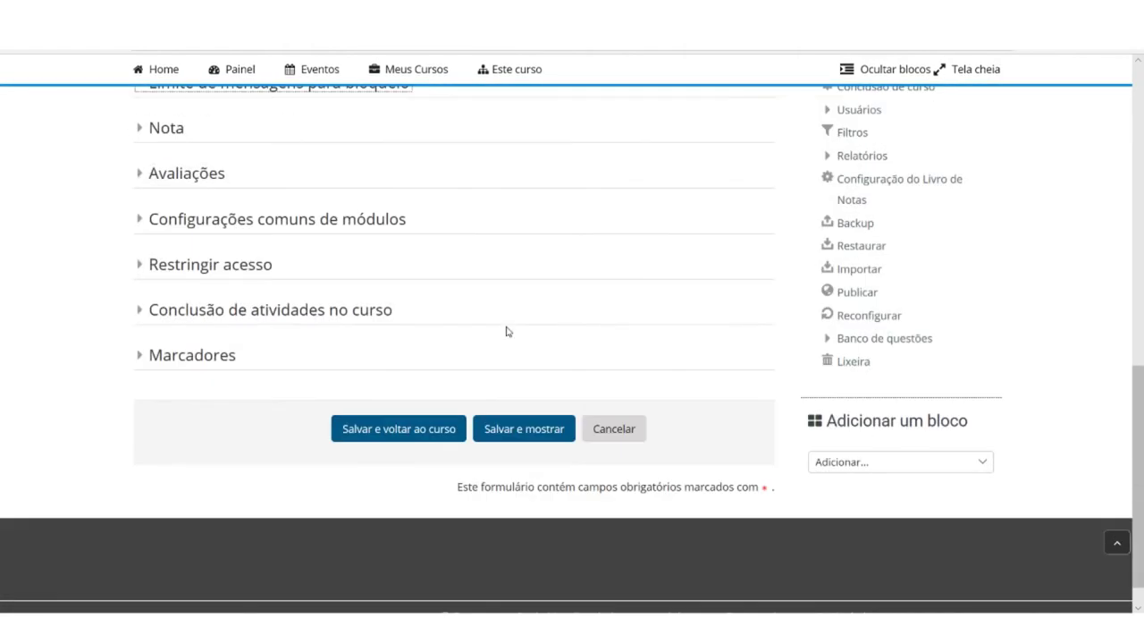
click(450, 430)
Reply to the opening post of Fórum discussão simples with "Iniciem a discussão sobre o tema." and send the message to the forum.
scroll(403, 410, down, 2)
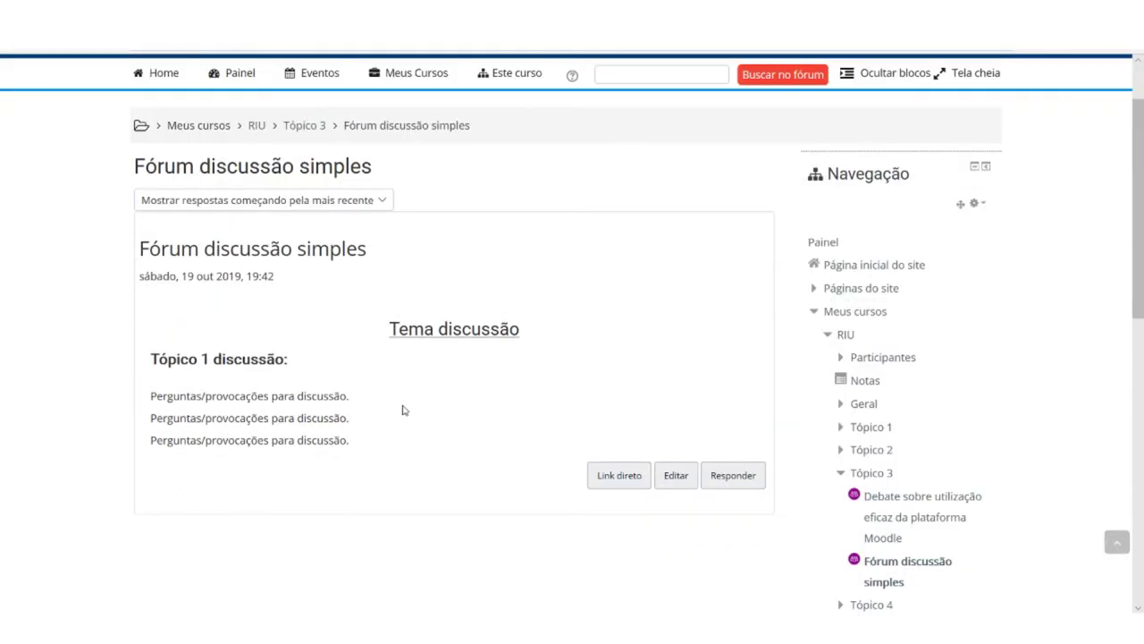
scroll(402, 410, down, 2)
scroll(403, 406, up, 2)
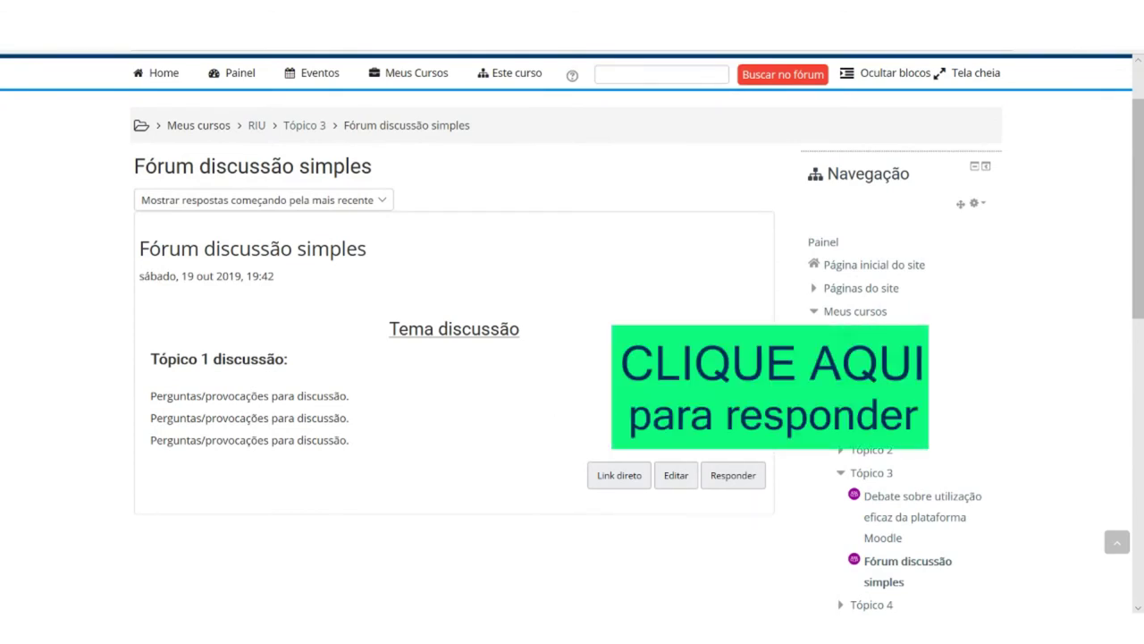
click(725, 475)
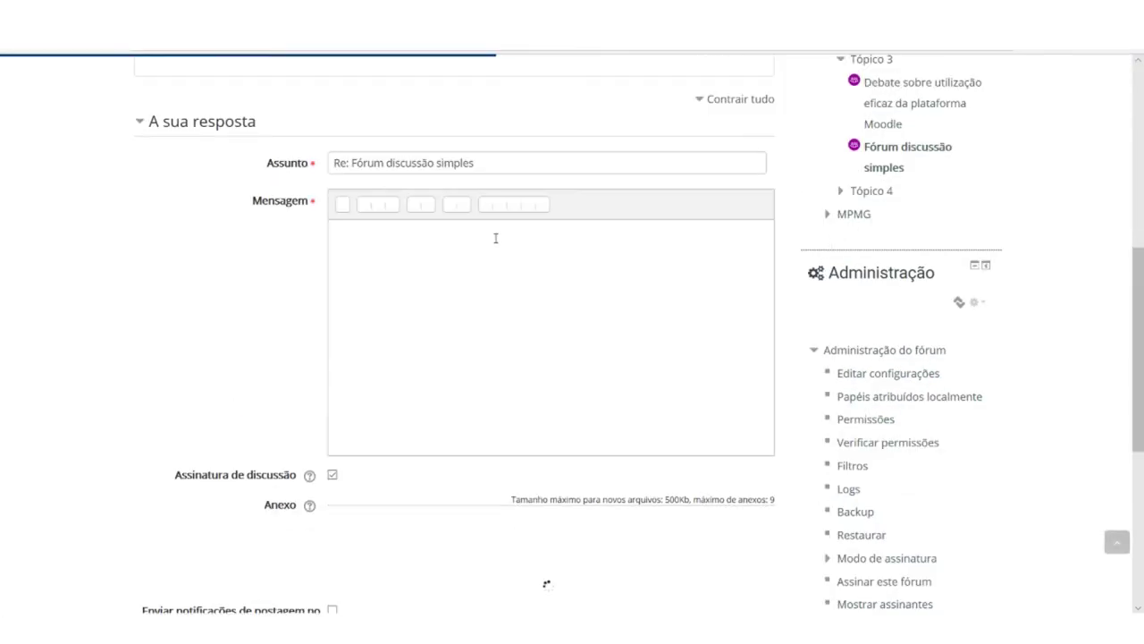
click(461, 220)
text(Iciciem a discussão sobre o tema)
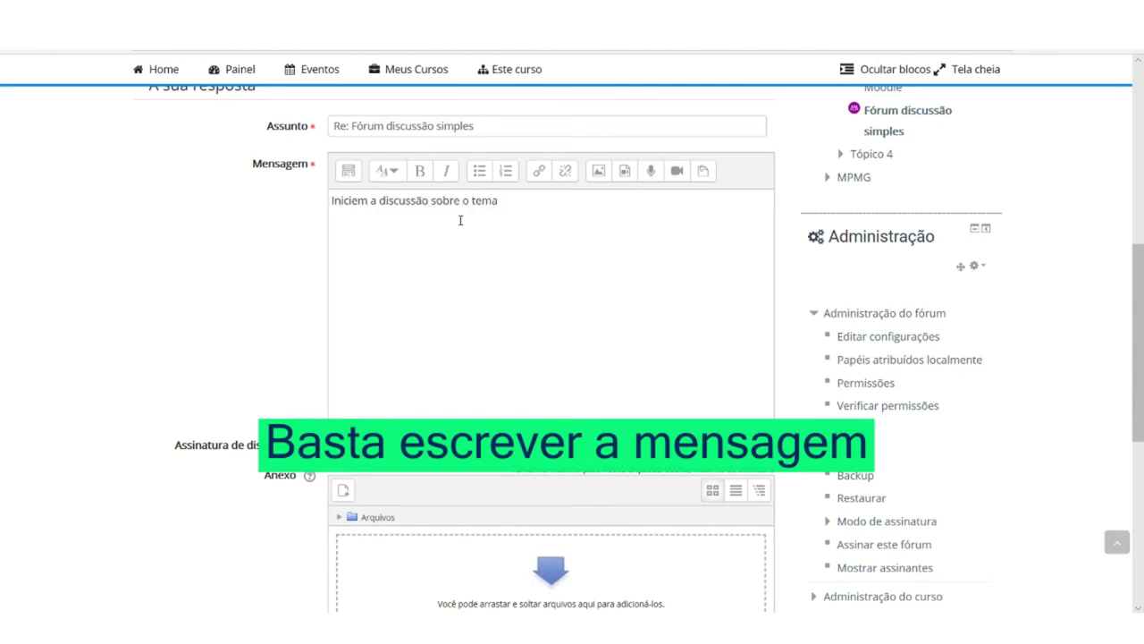
text(.)
scroll(495, 306, down, 3)
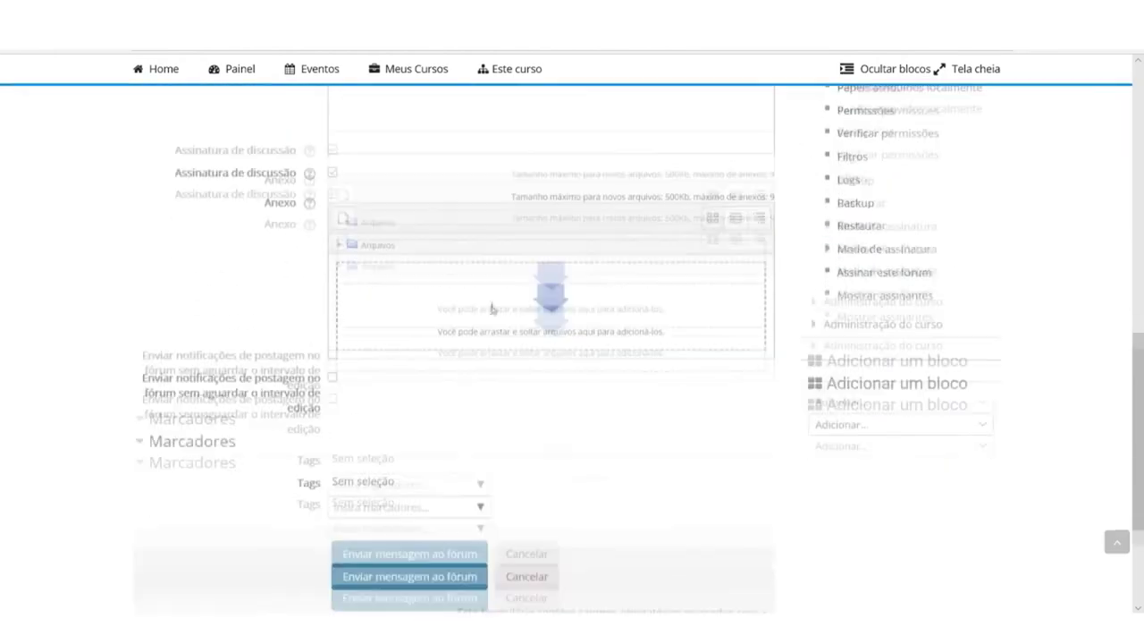
scroll(495, 306, down, 2)
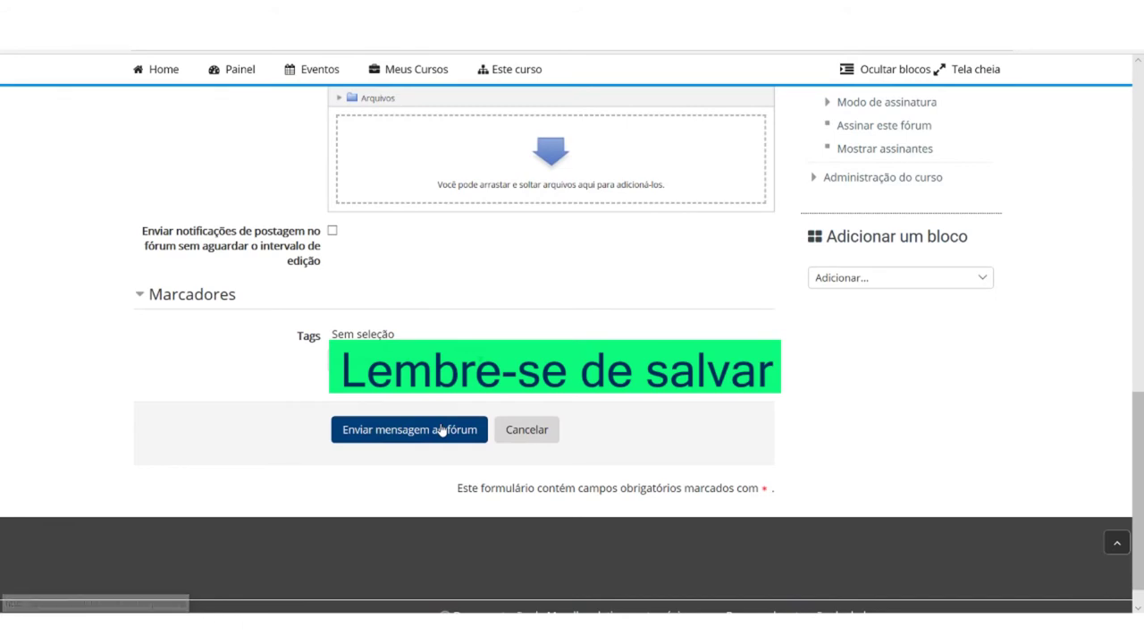
click(442, 430)
From the student profile, reply to the opening post with "Opinião aluno acerca do tema...." and send the message to the forum.
scroll(659, 457, down, 8)
scroll(637, 392, up, 3)
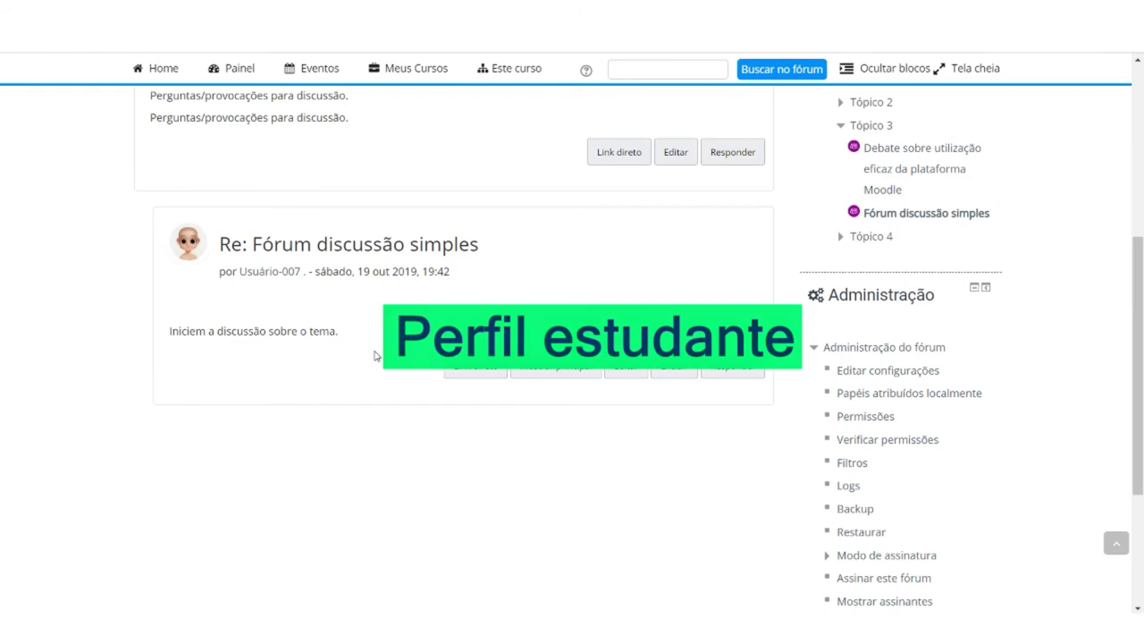
scroll(377, 355, up, 2)
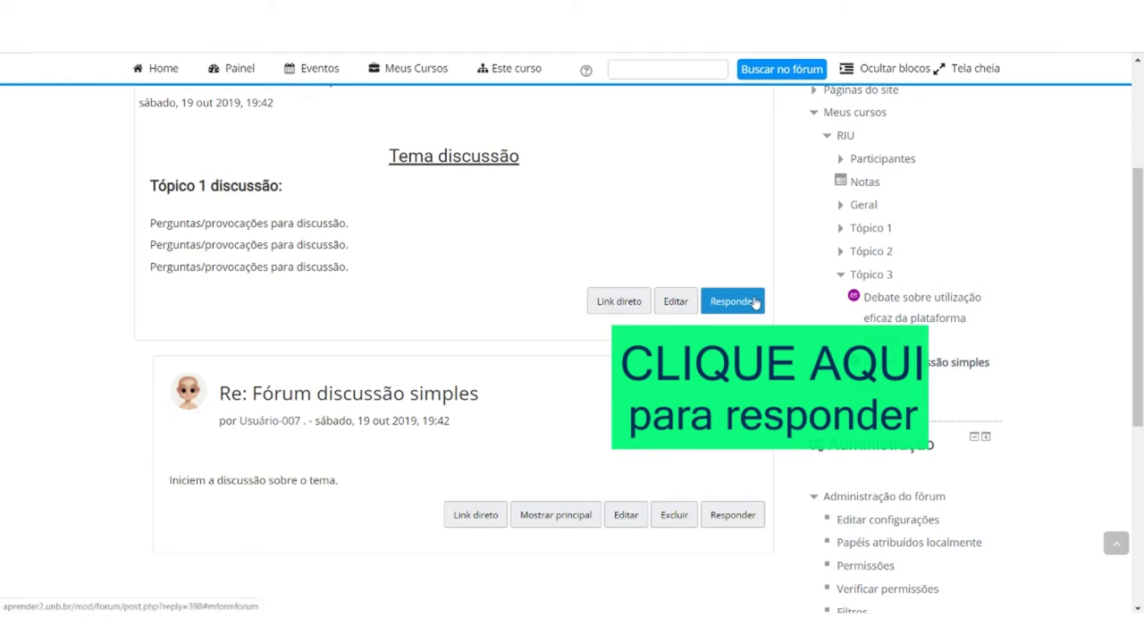
click(754, 302)
click(536, 274)
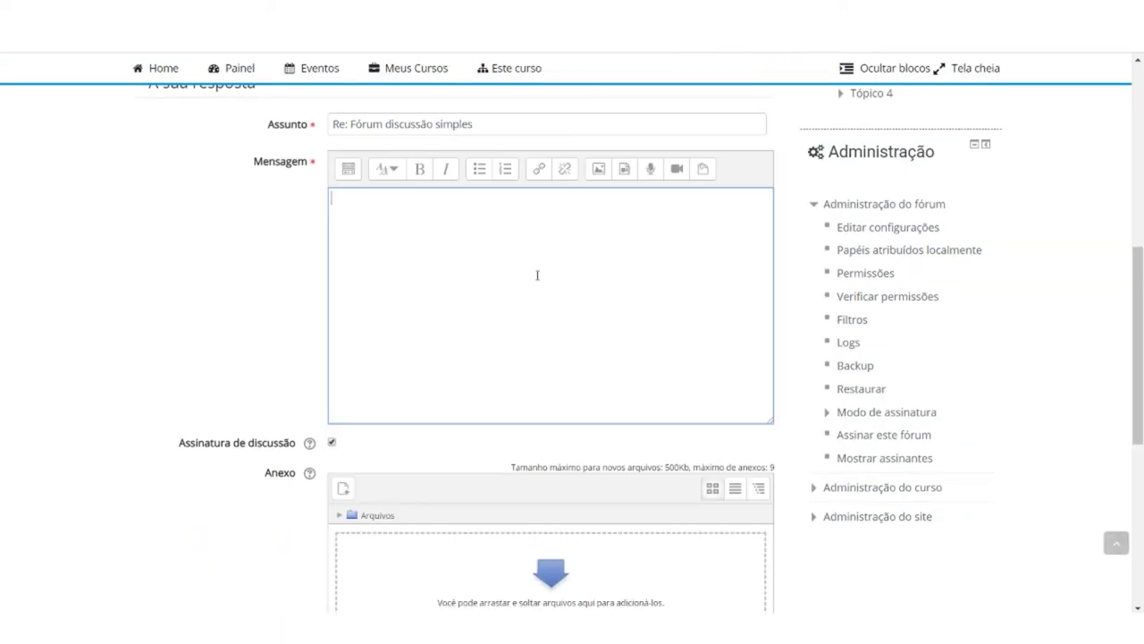
text(Opinião aluno acerca do tema....)
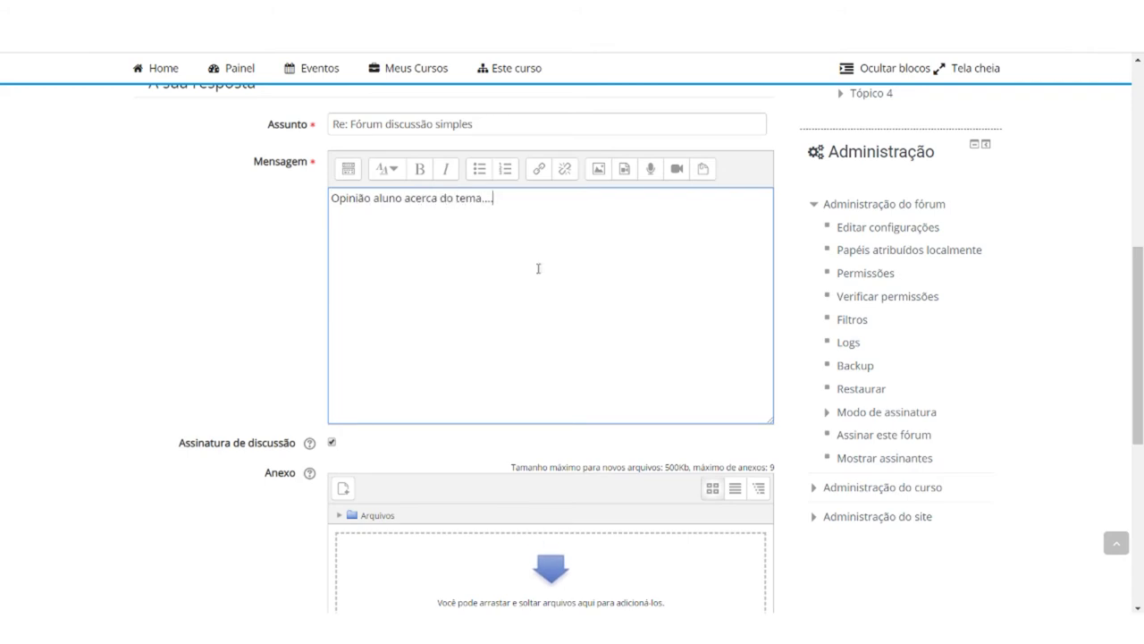
scroll(535, 267, down, 2)
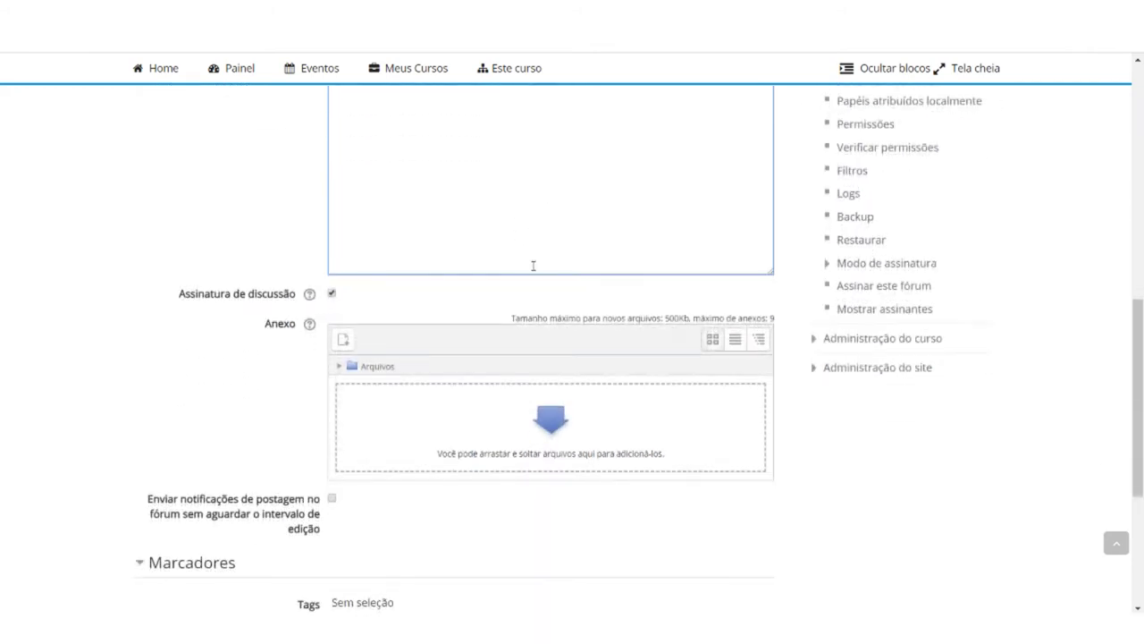
scroll(533, 266, down, 2)
scroll(385, 348, down, 1)
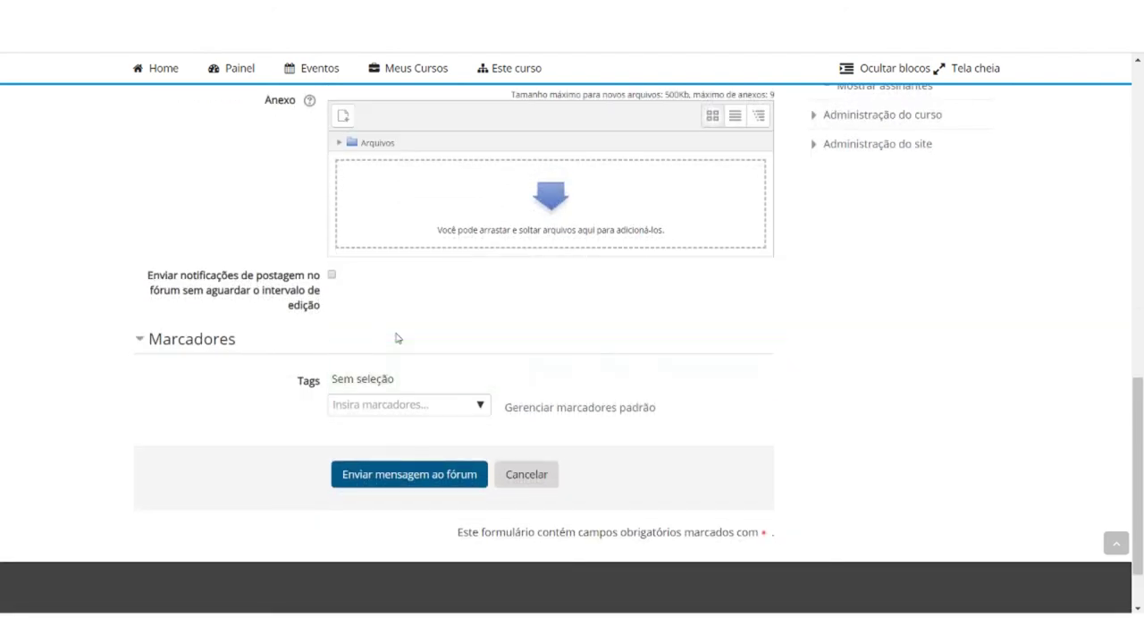
click(409, 475)
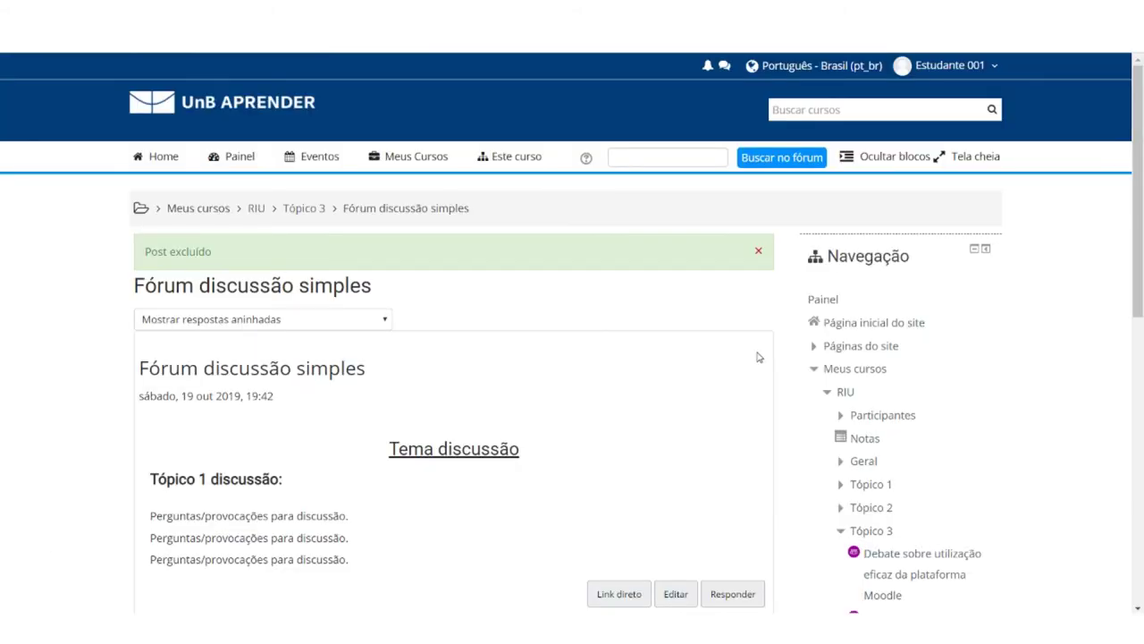
Reply to the "Iniciem a discussão sobre o tema." comment with "sim, todos devem participar!" and send the message to the forum.
scroll(758, 357, down, 5)
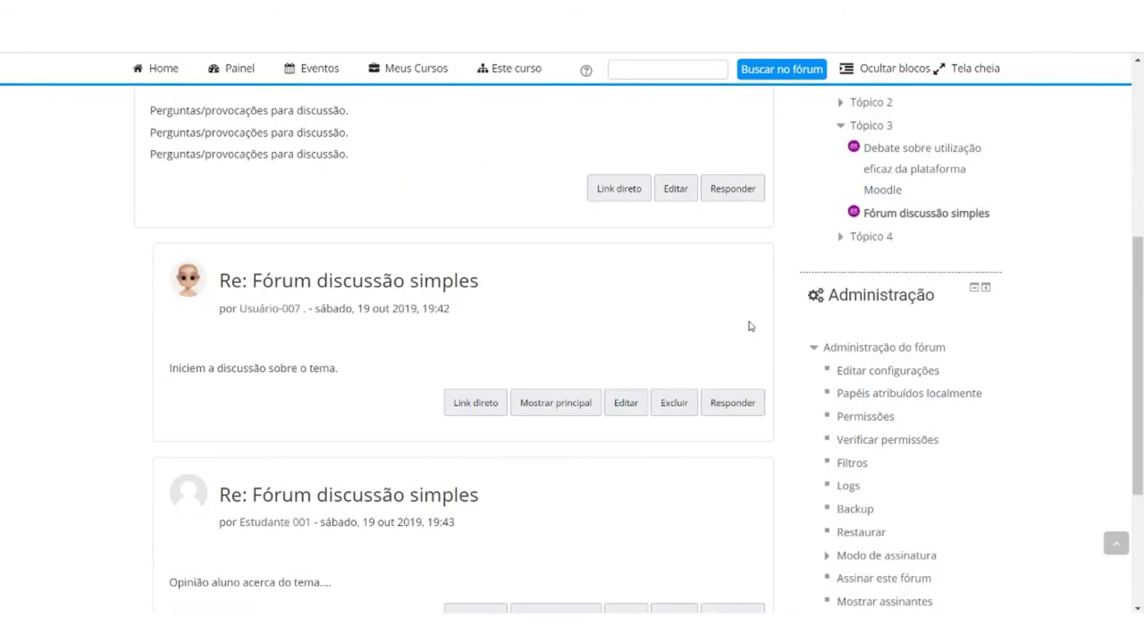
scroll(751, 326, down, 2)
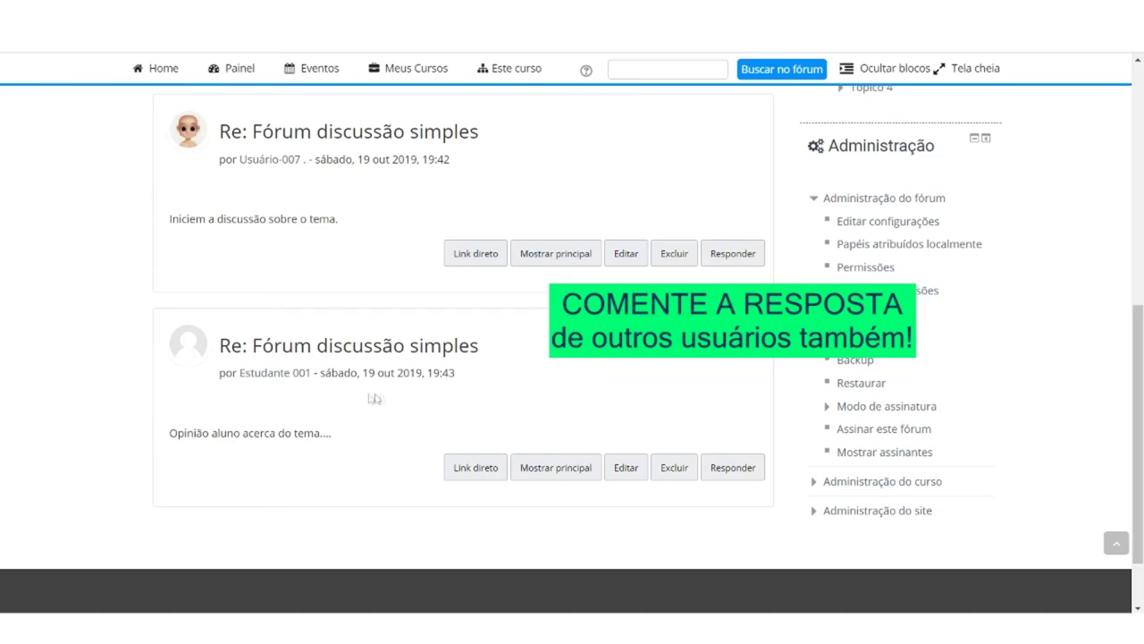
scroll(573, 386, up, 1)
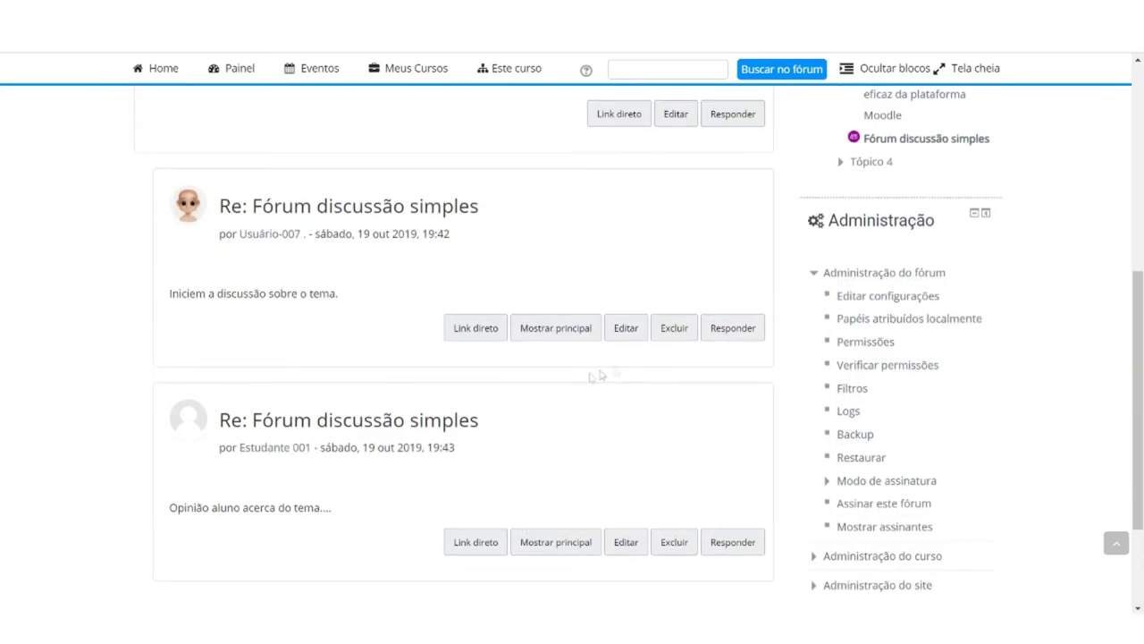
click(732, 329)
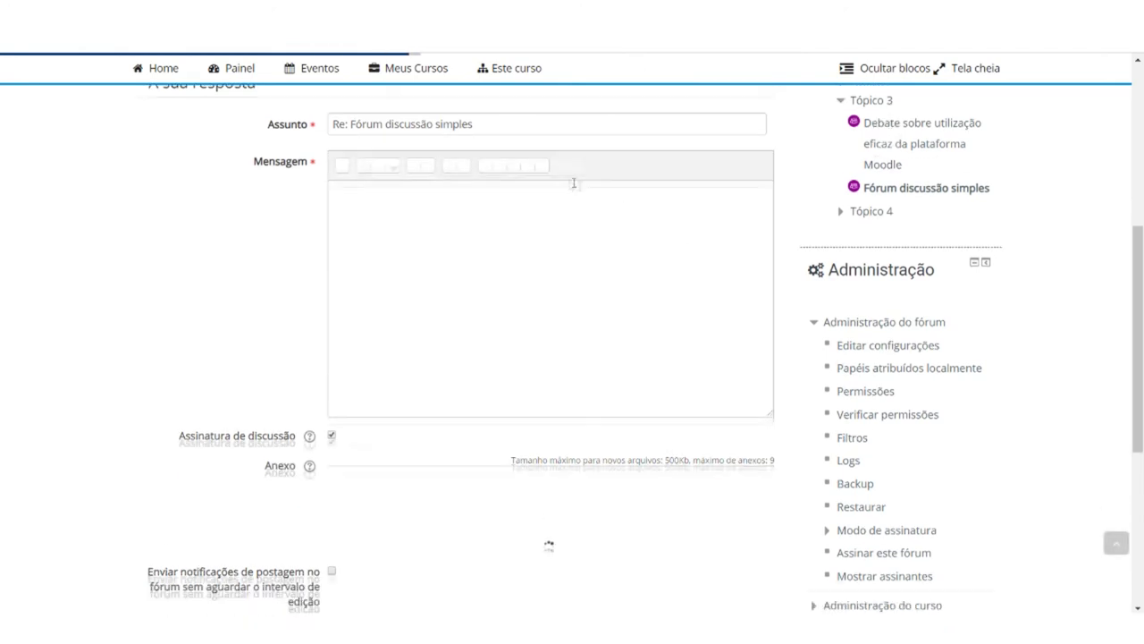
click(491, 242)
text(sim, todos devem participar!)
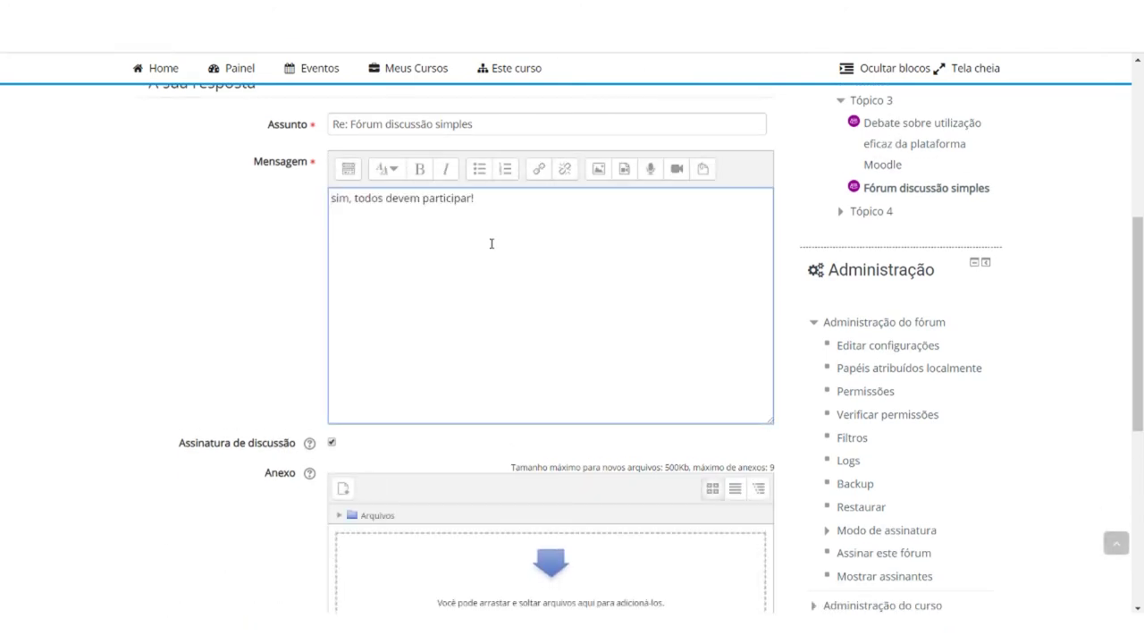
scroll(491, 244, down, 3)
scroll(491, 246, down, 3)
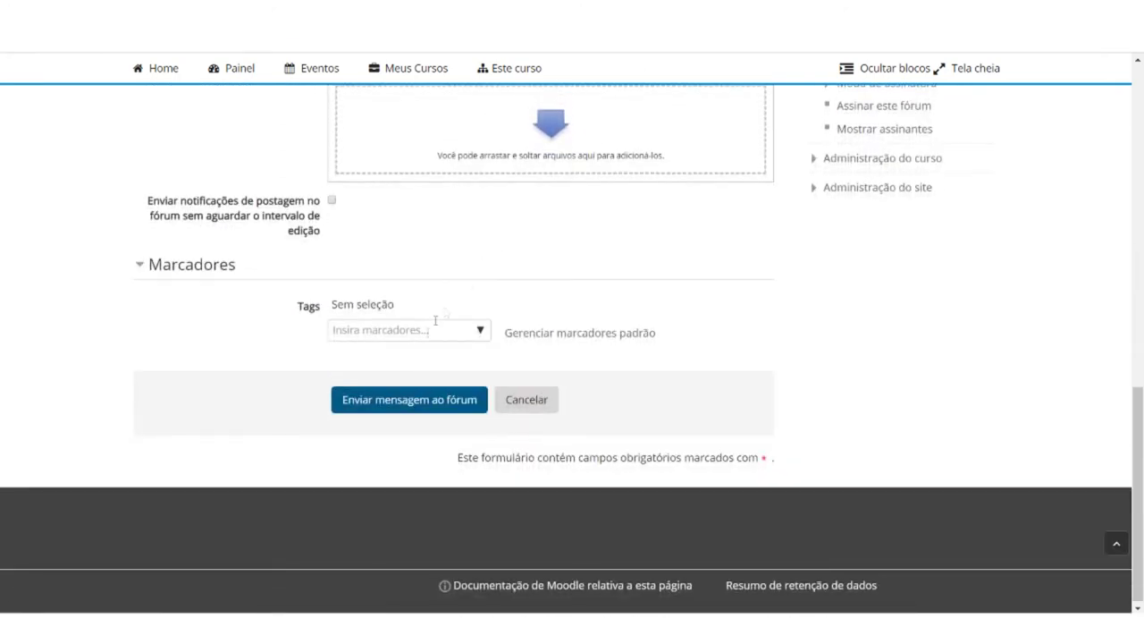
click(386, 401)
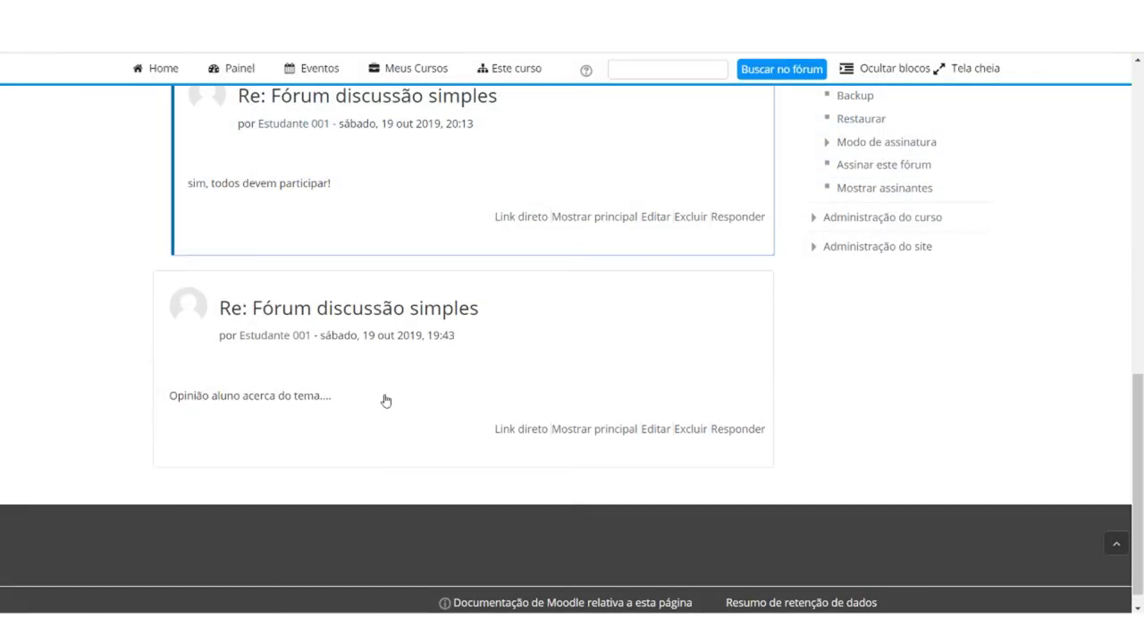
scroll(397, 380, up, 2)
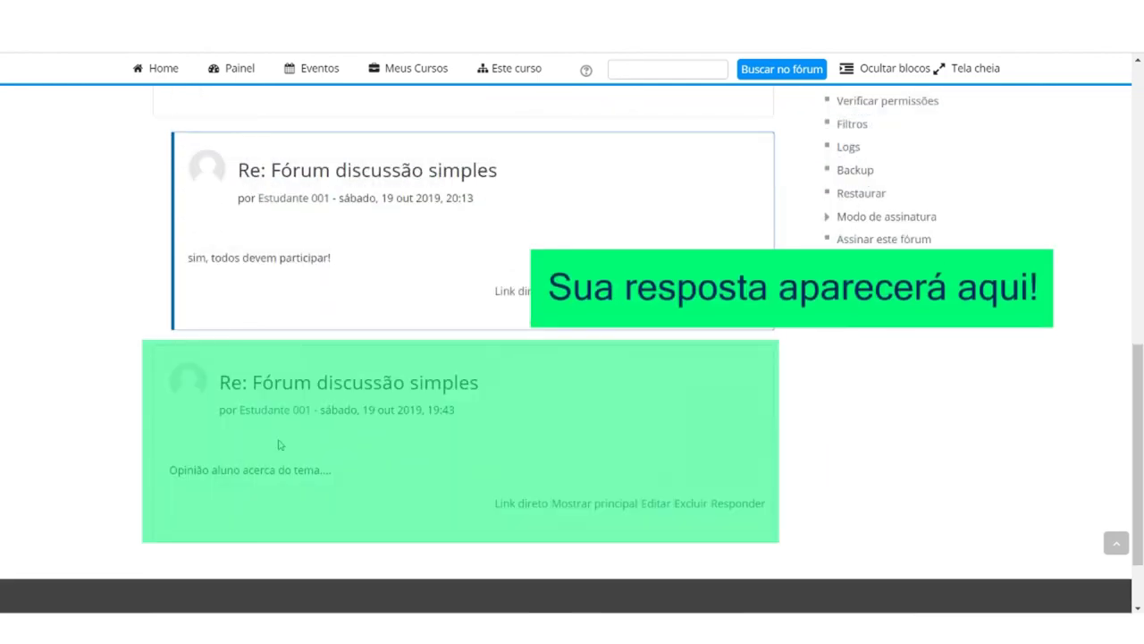
scroll(279, 444, down, 1)
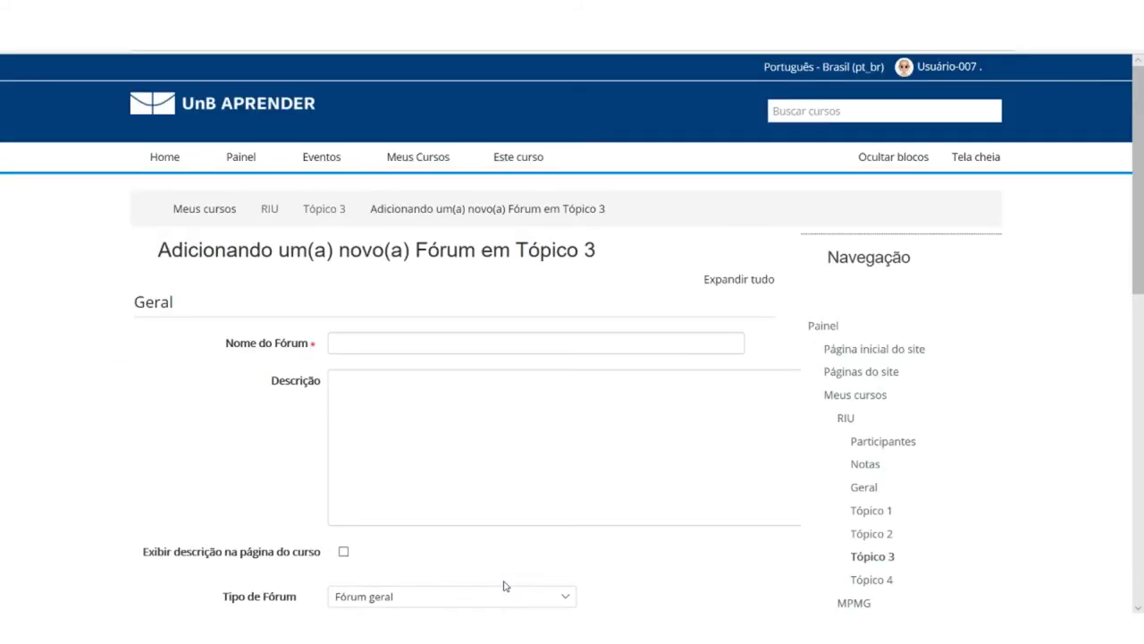
Name the new Tópico 3 forum "Forum de perguntas e respostas" and enter "Pergunta central" as its description.
click(469, 337)
text(Forum de perguntas e respostas)
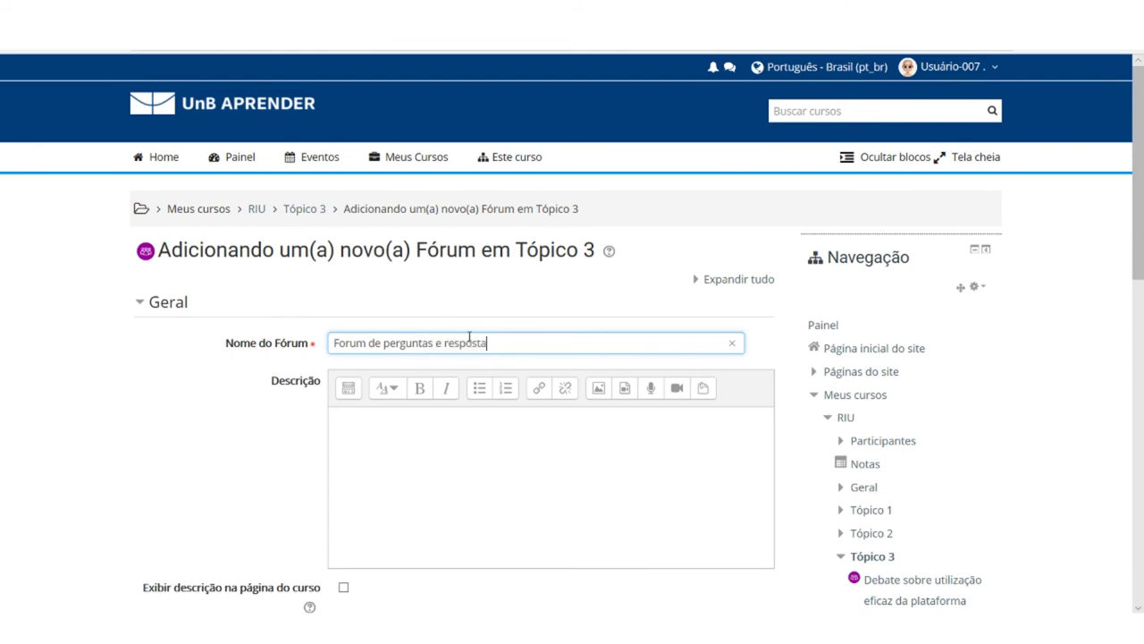
click(505, 471)
text(Pergunta central)
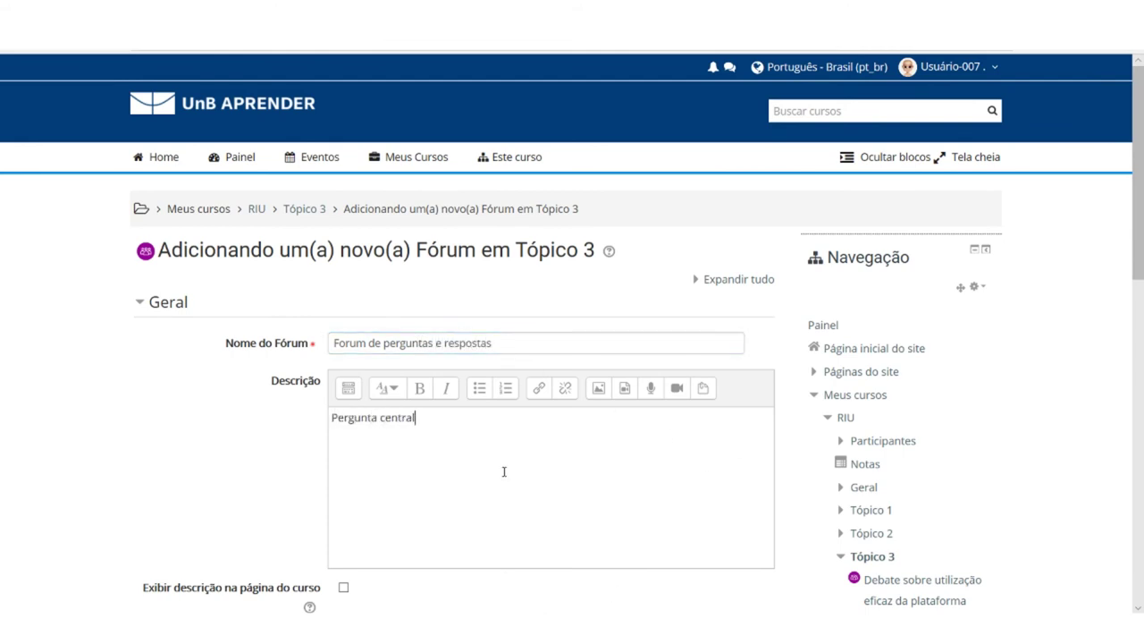
Make the description text bold and reword it to "Pergunta norteadora...".
key(ctrl+a)
click(420, 387)
click(452, 425)
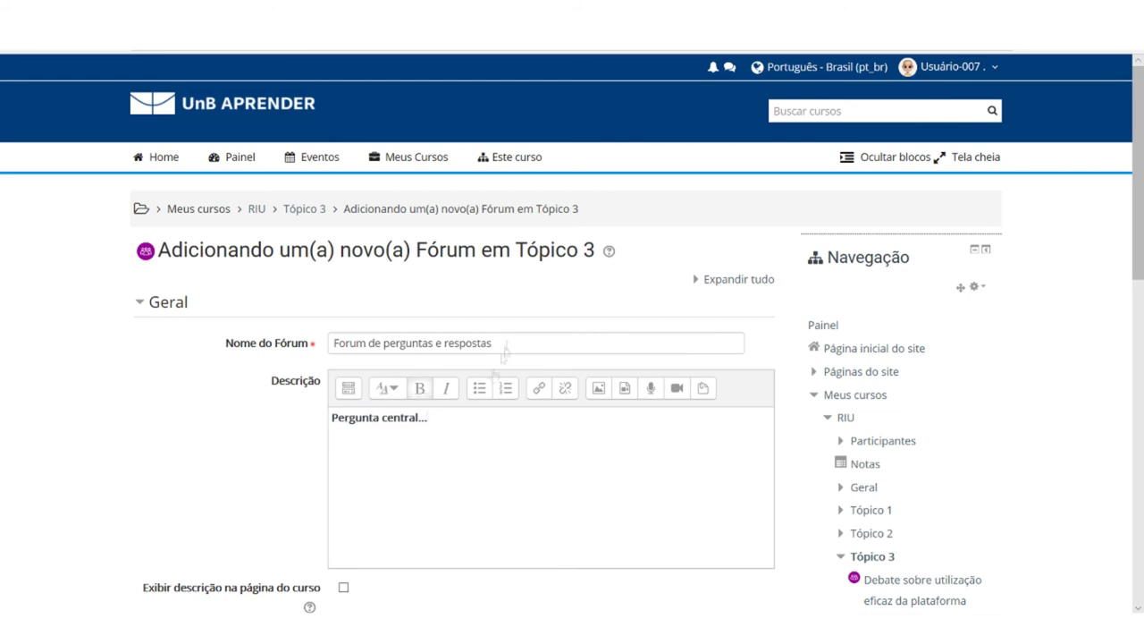
double_click(421, 418)
key(BackSpace)
text(norteadora)
Set the forum type to Fórum P e R (perguntas e respostas), then save and return to the course.
scroll(531, 470, down, 2)
click(570, 438)
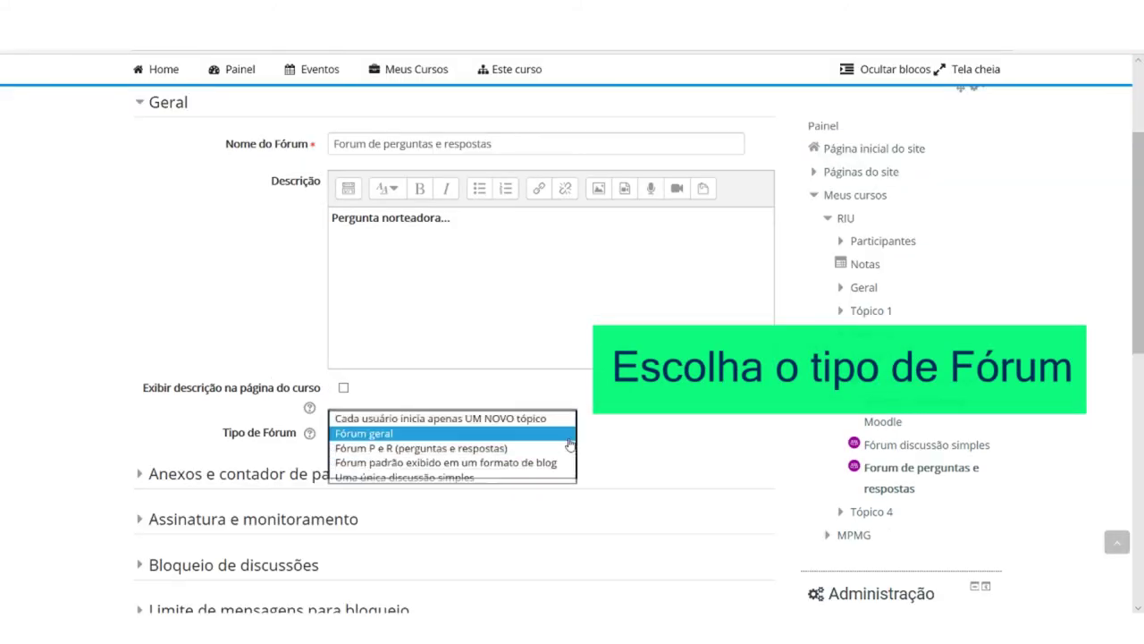
click(547, 447)
scroll(622, 449, down, 6)
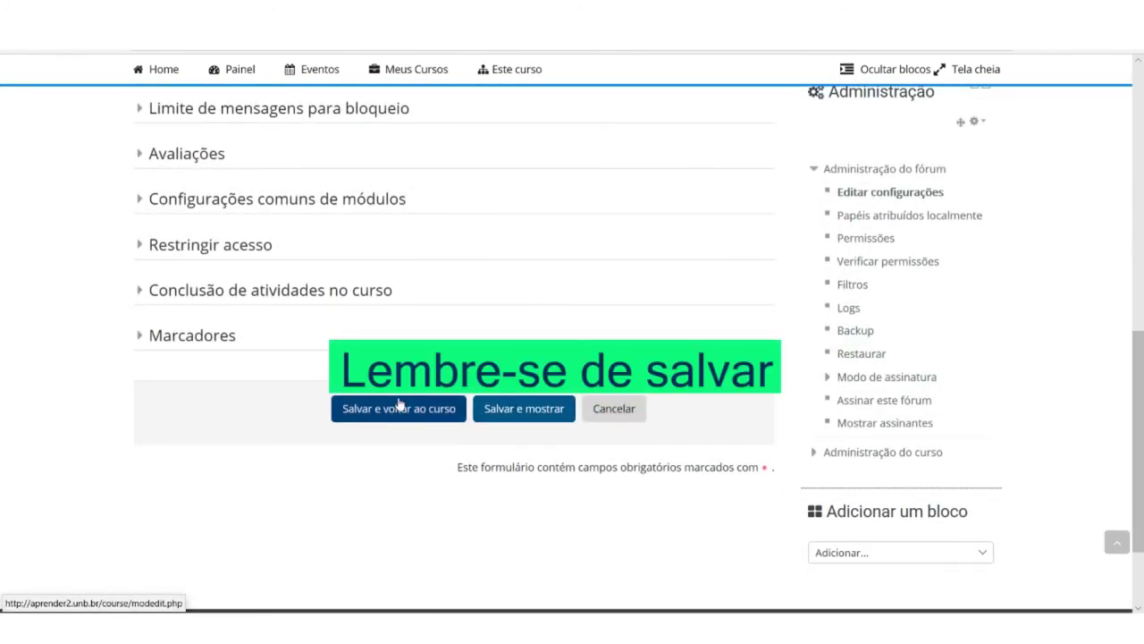
click(399, 408)
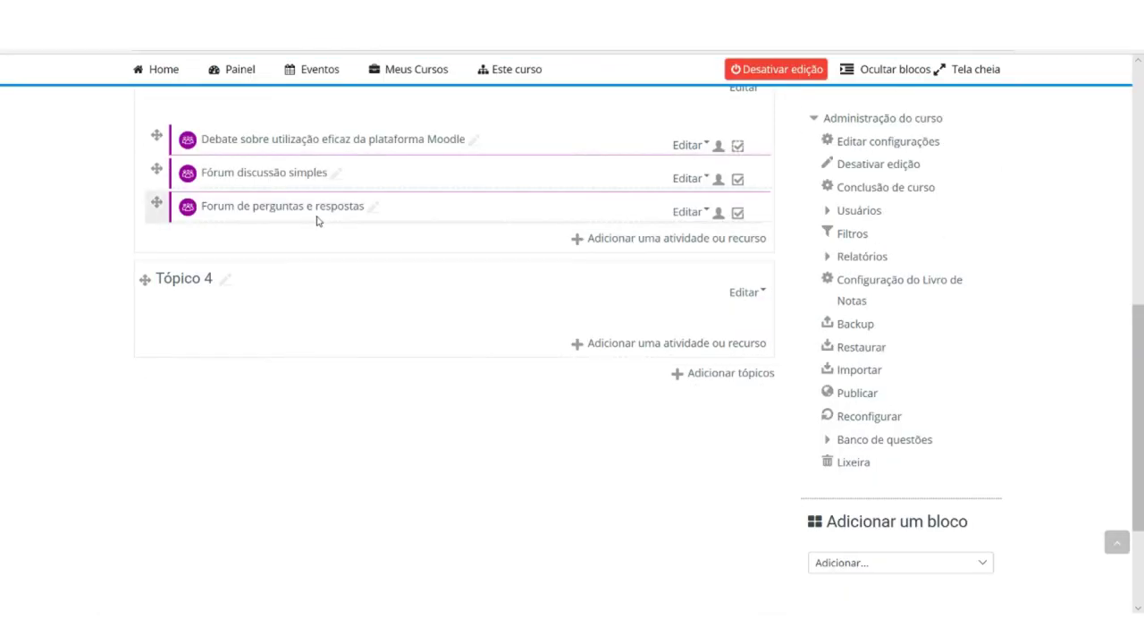
In Forum de perguntas e respostas, post a new question with subject "Forum 19/10" and message "Resposta 1 a questão....".
click(318, 217)
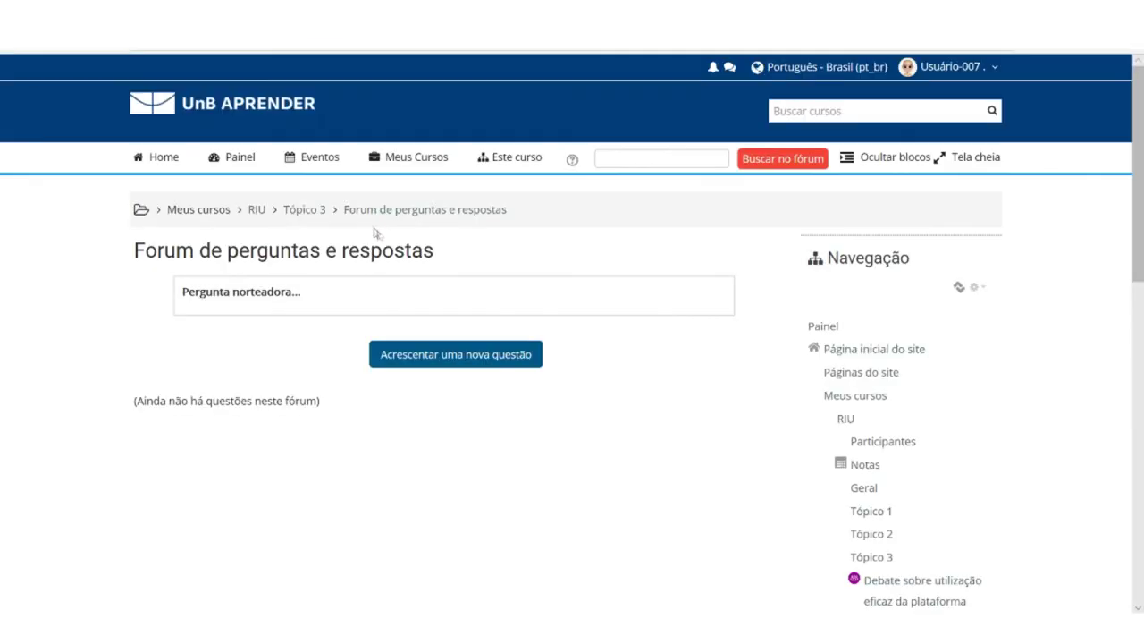
click(450, 366)
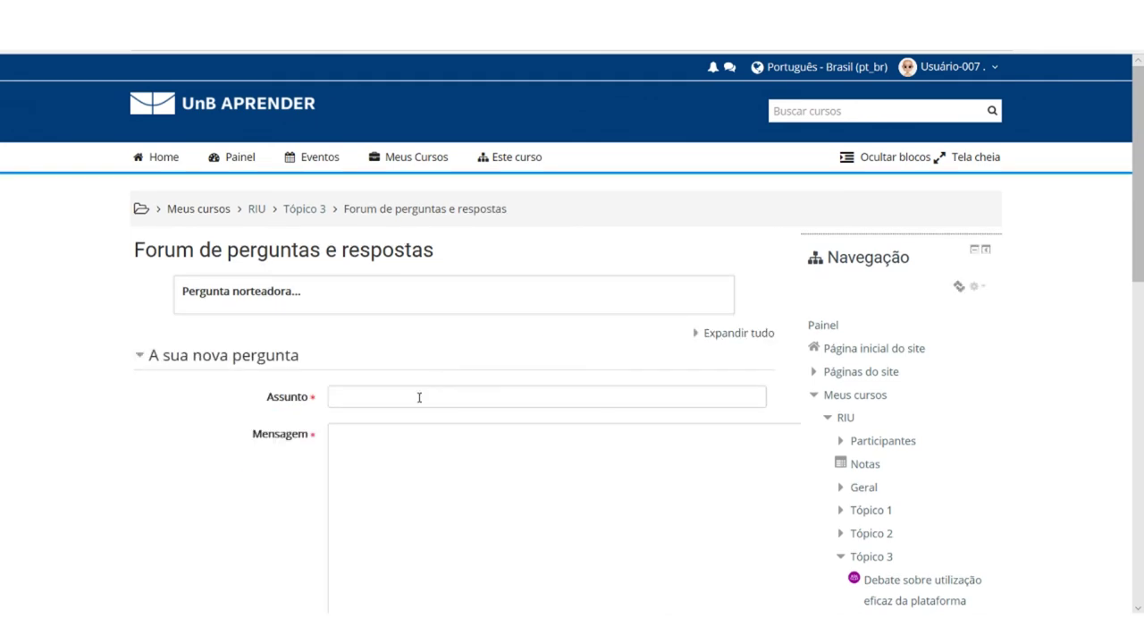
click(420, 396)
text(Forum 19)
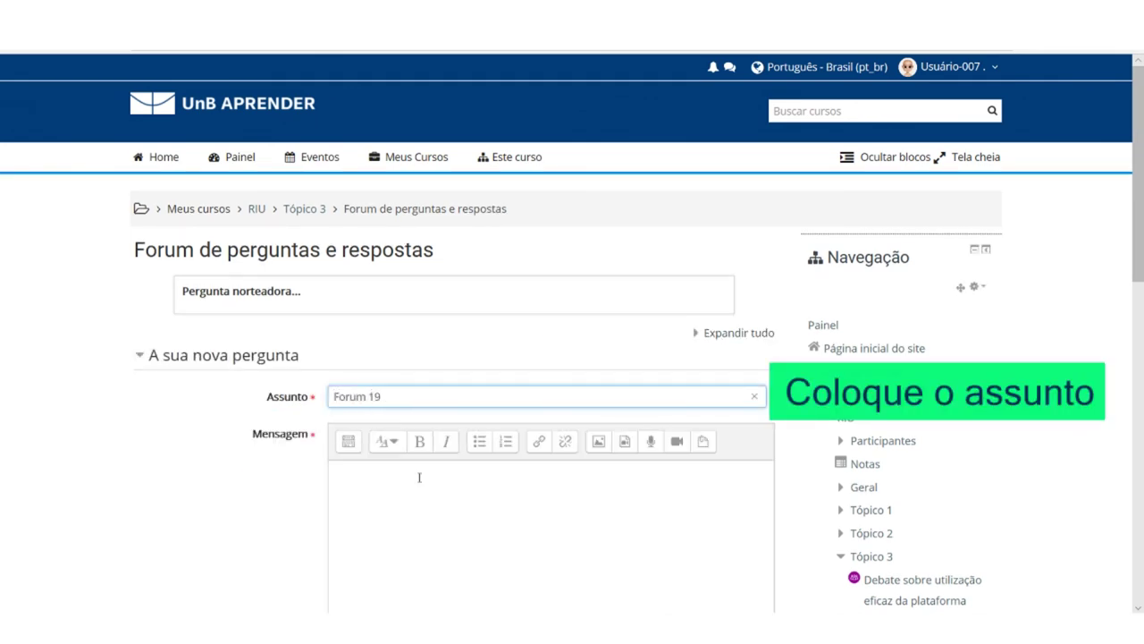
text(/10)
click(510, 480)
text(Resposta 1 a questão....)
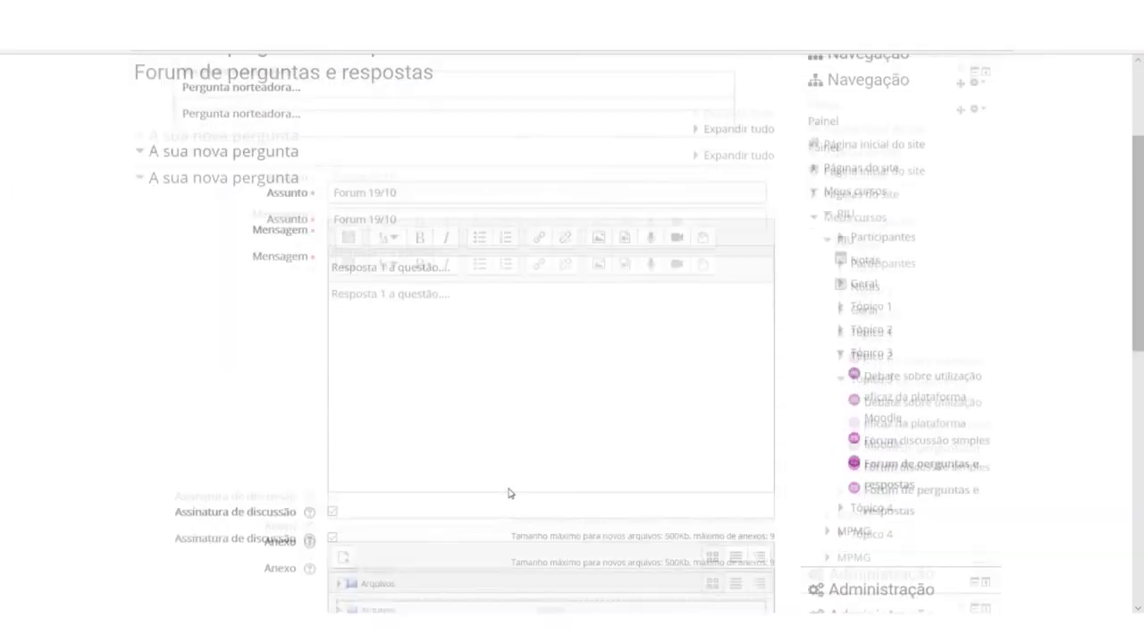
scroll(447, 357, down, 6)
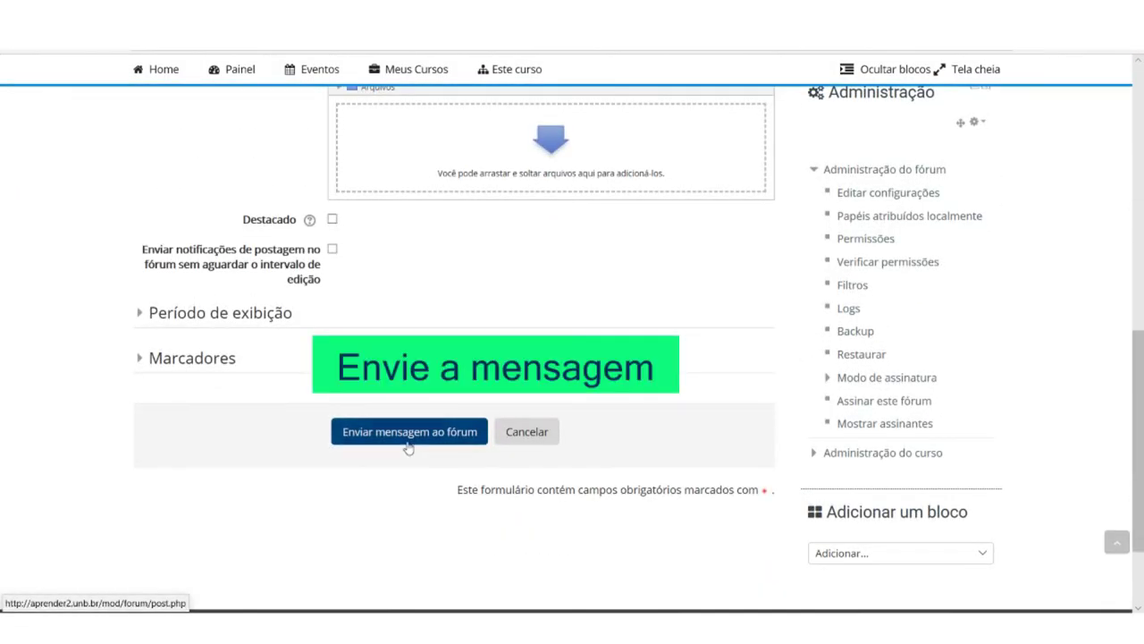
click(409, 446)
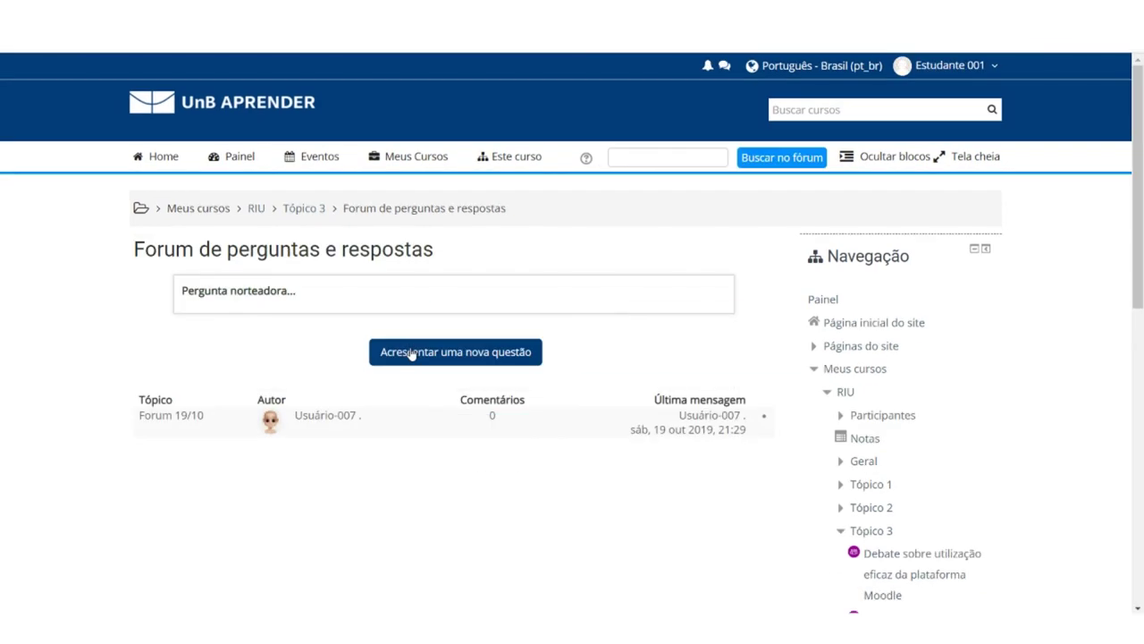
As the student, start a new question in Forum de perguntas e respostas with the subject "Fórum 19/10".
click(410, 352)
scroll(409, 352, down, 1)
click(366, 318)
text(Forum 19.)
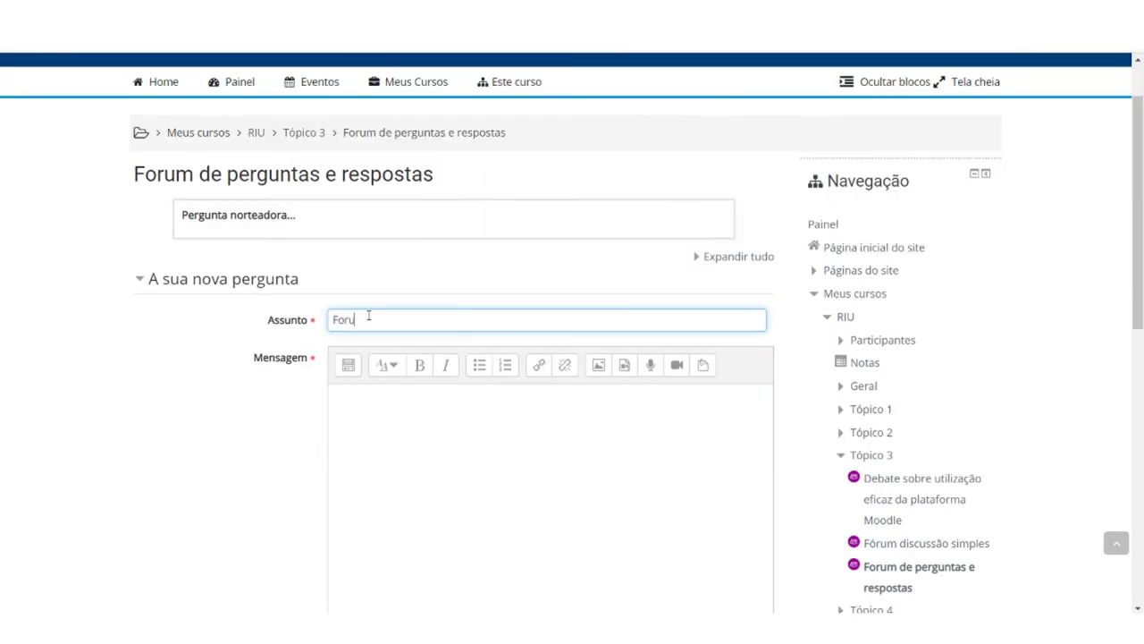
click(344, 319)
key(BackSpace)
text(ó)
Enter "Resposta 2 a questão...." as the question's message and submit it to the forum.
click(383, 384)
text(Resposta 2 a questão..)
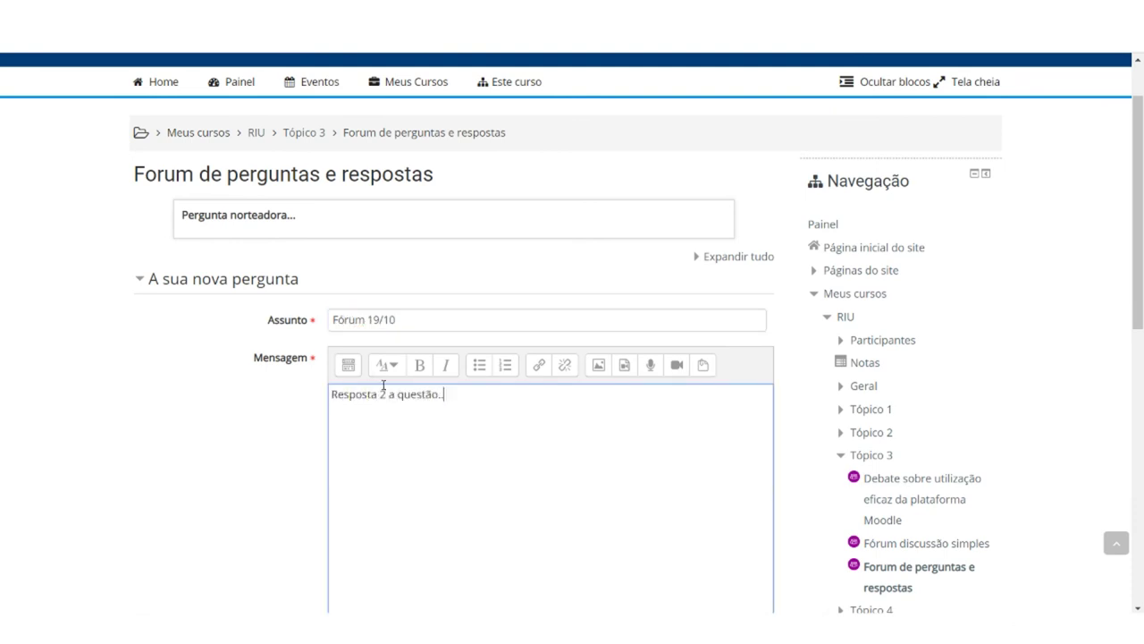
scroll(384, 384, down, 10)
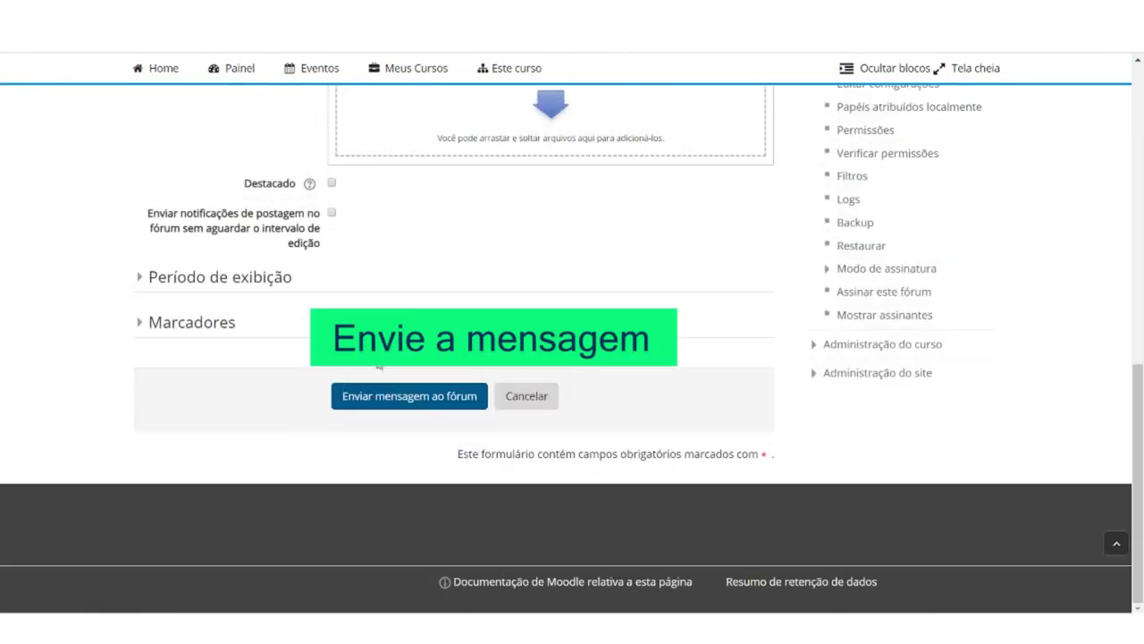
click(374, 396)
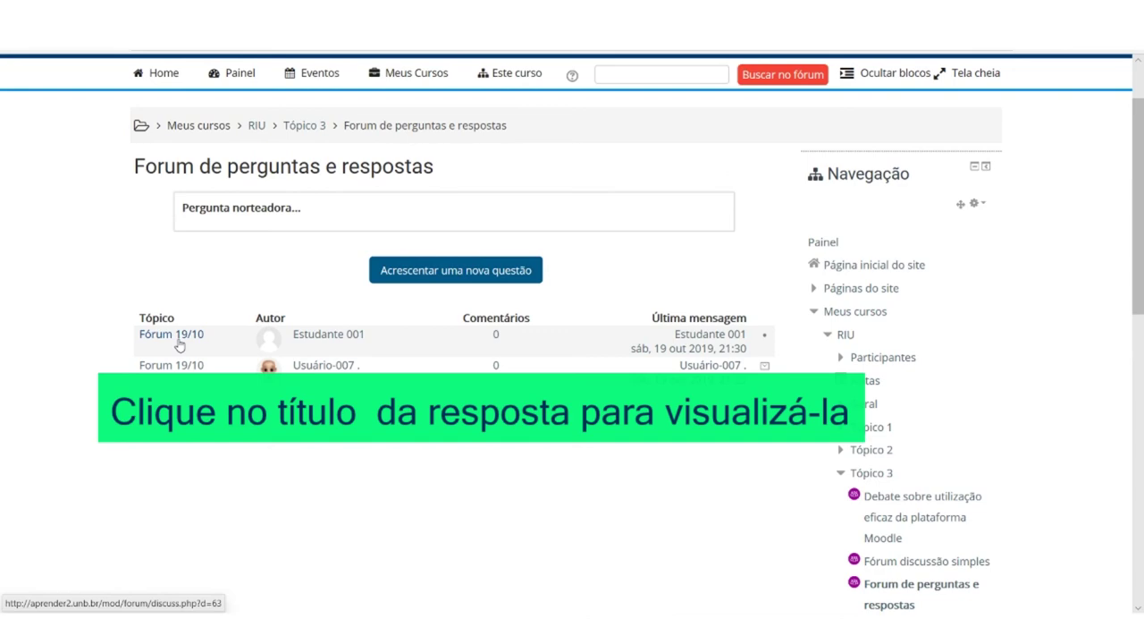
As the teacher, open the student's "Fórum 19/10" discussion and post the reply "Ótima questão. Parabéns!".
click(178, 345)
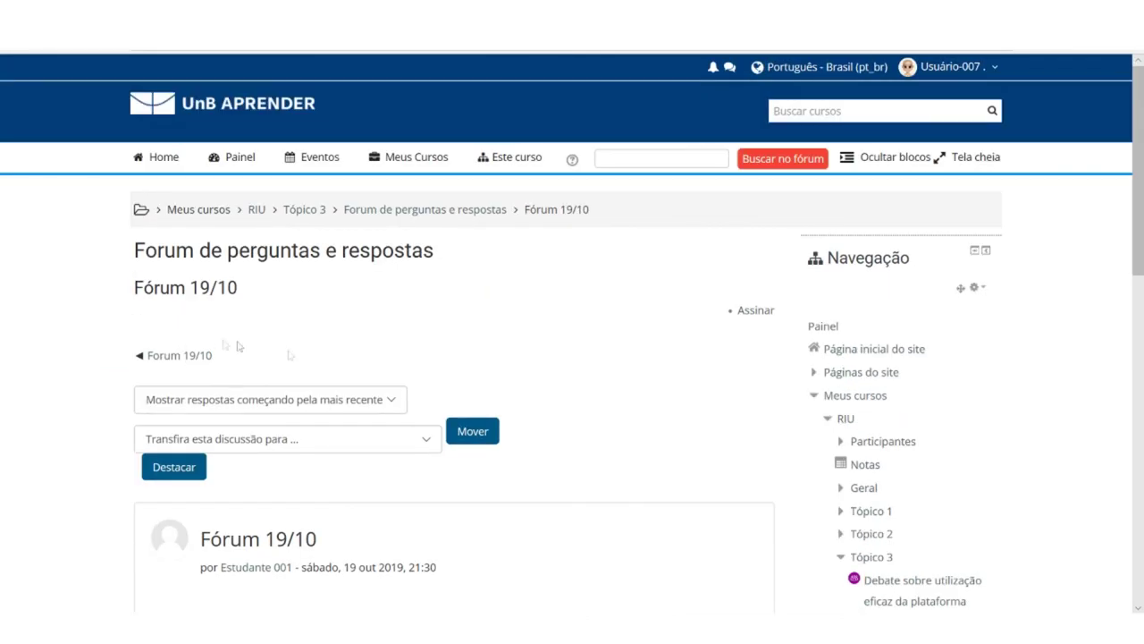
scroll(367, 388, down, 3)
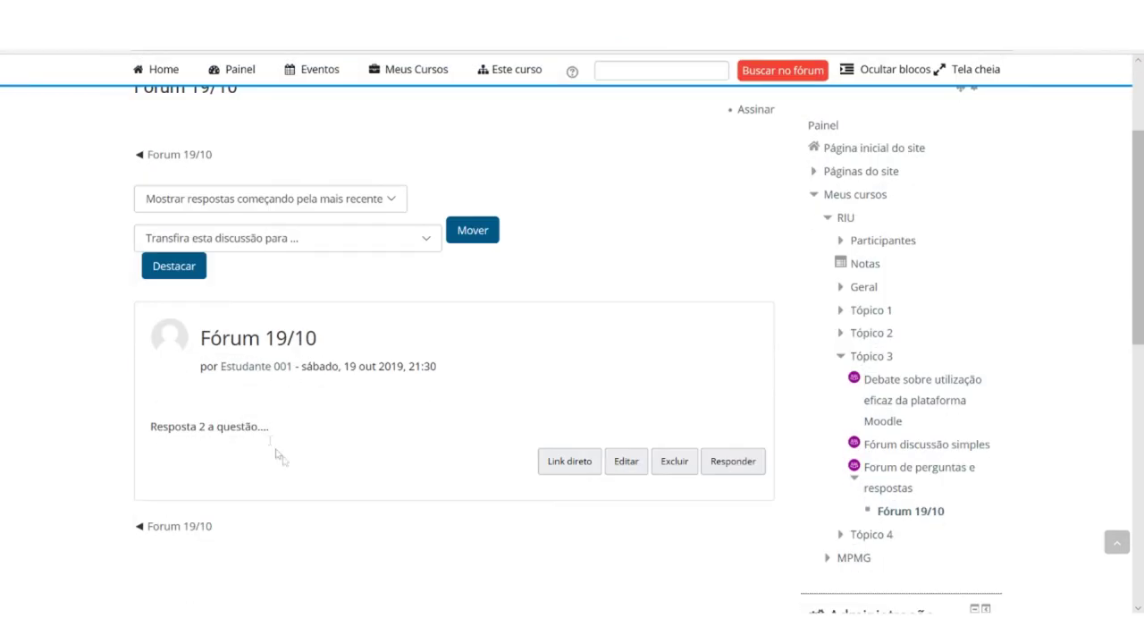
click(724, 463)
click(458, 229)
text(Otima questão. Parabéns!)
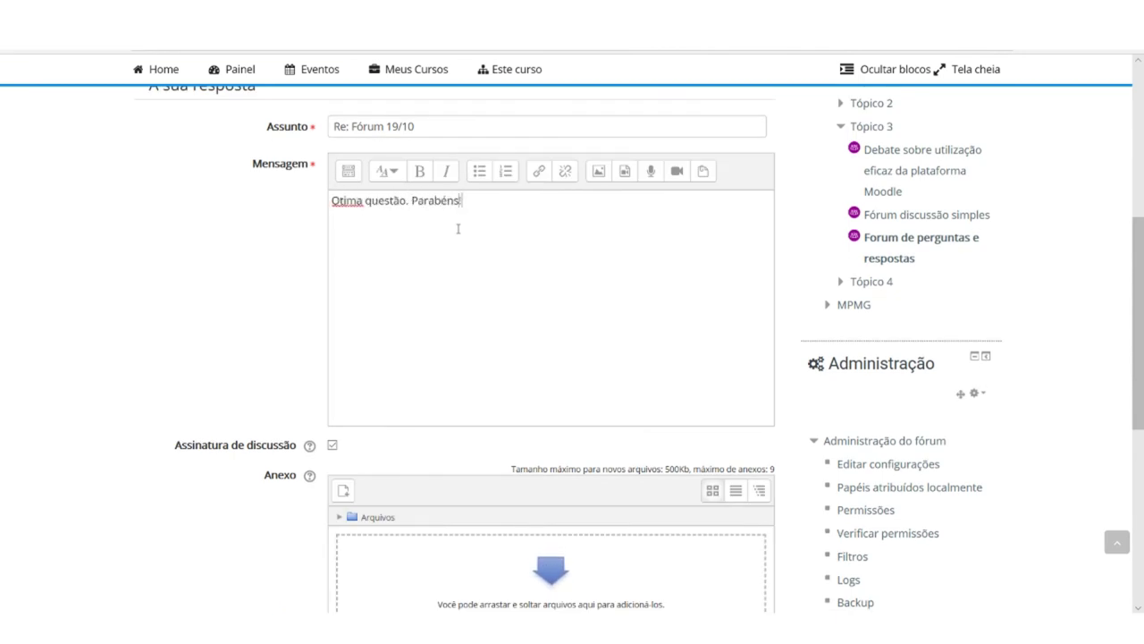
scroll(516, 342, down, 1)
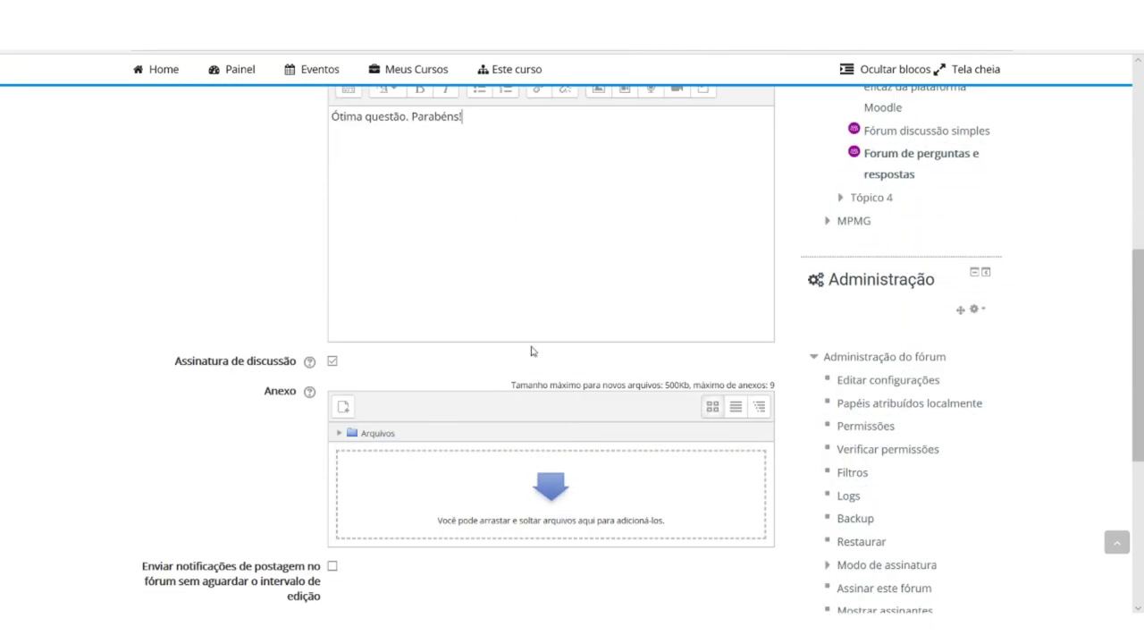
scroll(400, 322, down, 4)
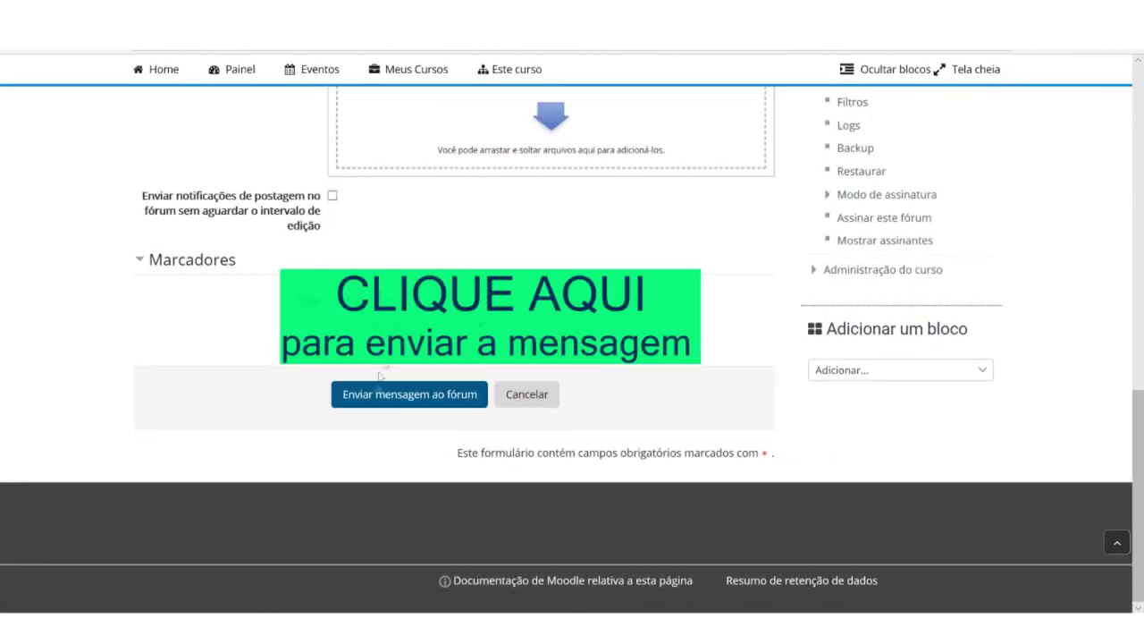
click(375, 397)
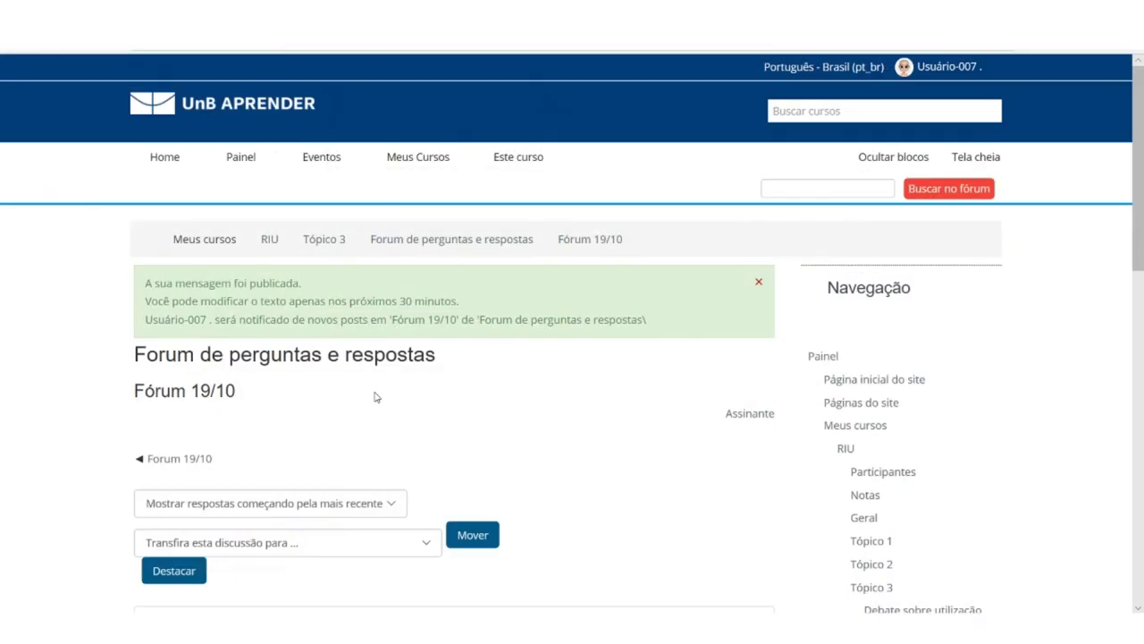
scroll(362, 331, up, 4)
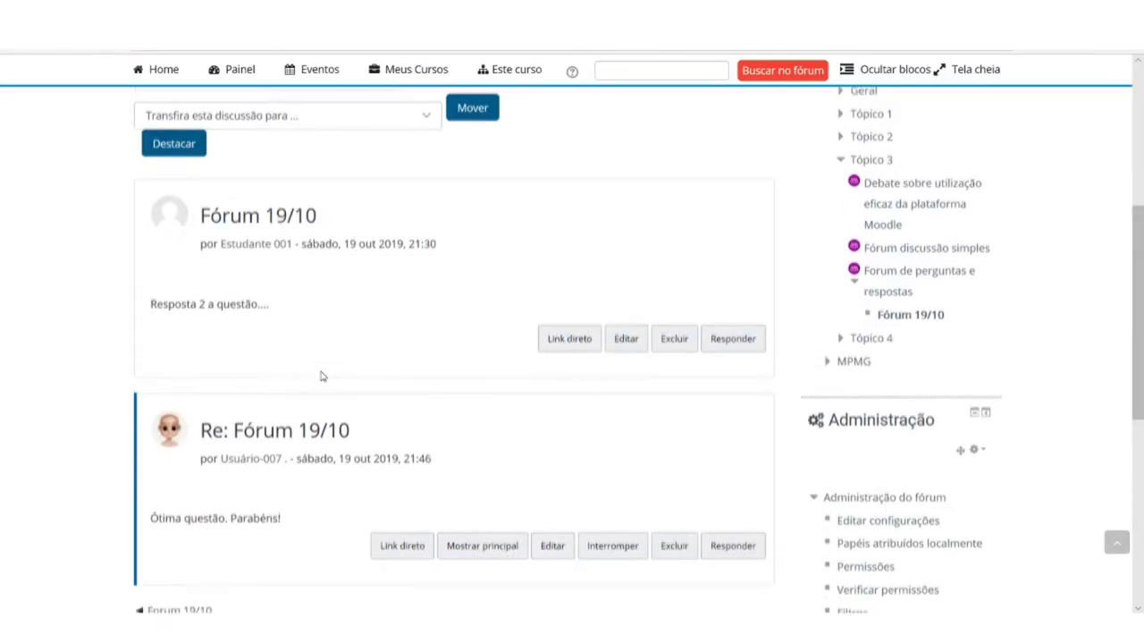